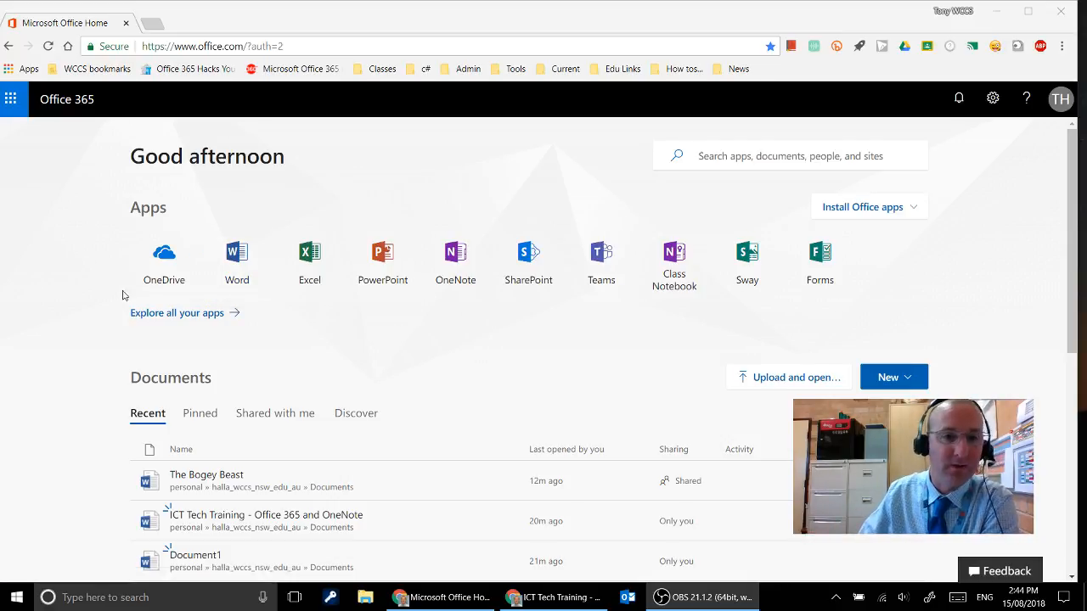
# Search Windows for onenote and switch to the OneNote Microsoft Store app
pyautogui.click(15, 598)
pyautogui.write('o')
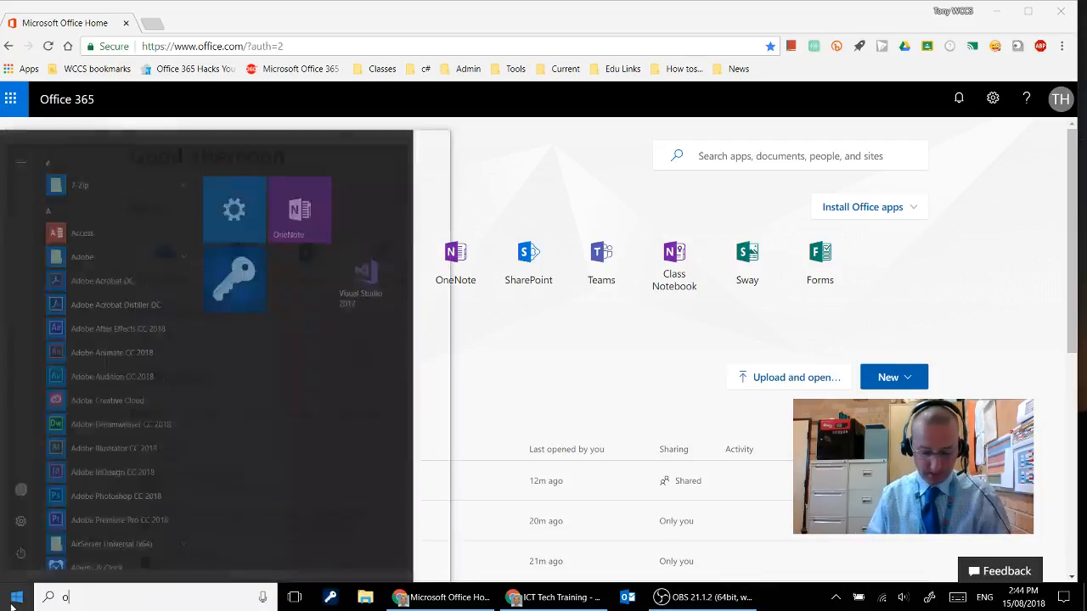
pyautogui.write('nenote')
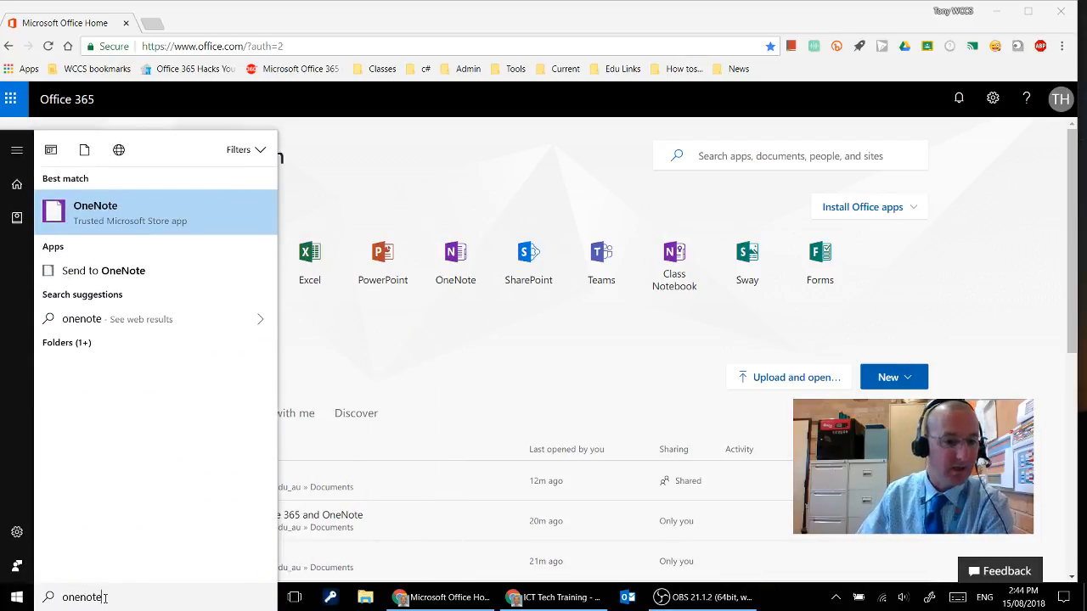
pyautogui.click(90, 214)
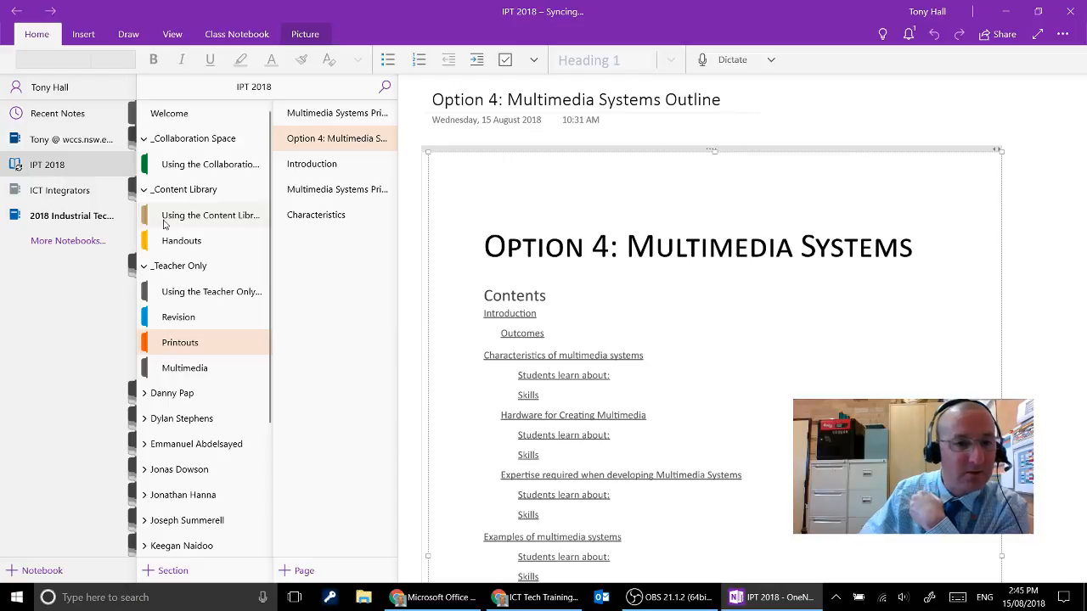
# Add a new page titled "Introduction" to the Using the Content Library section of the IPT 2018 notebook
pyautogui.click(219, 209)
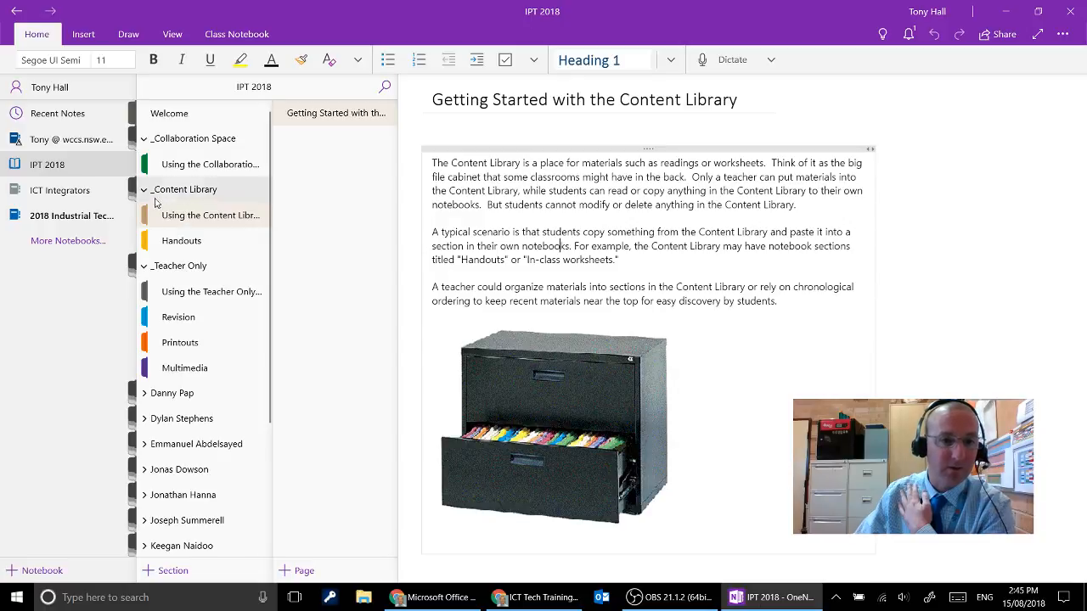
pyautogui.click(296, 571)
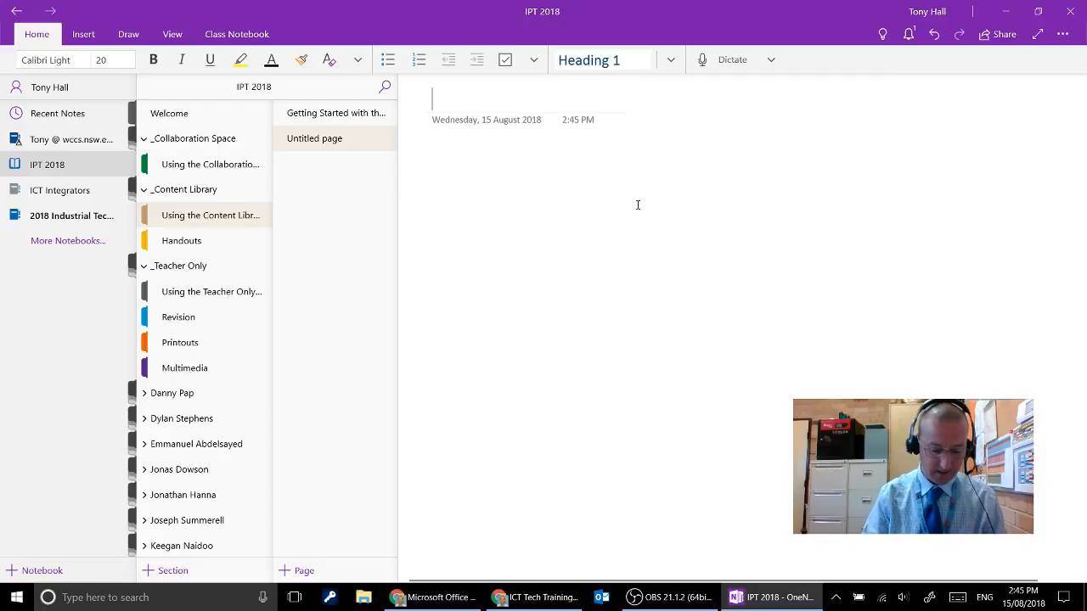
pyautogui.write('Intr')
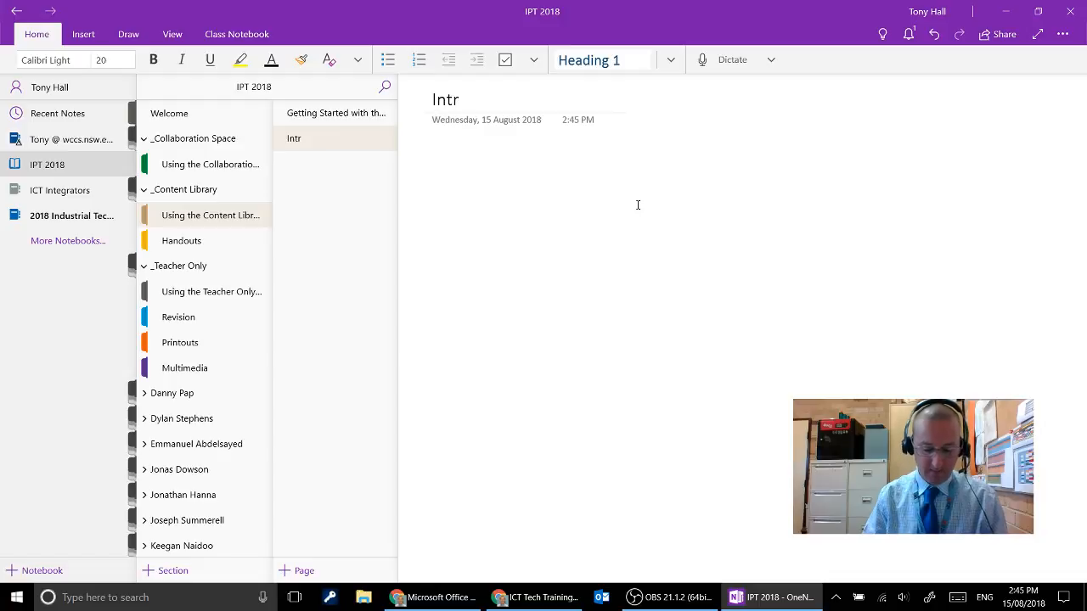
pyautogui.write('oduc')
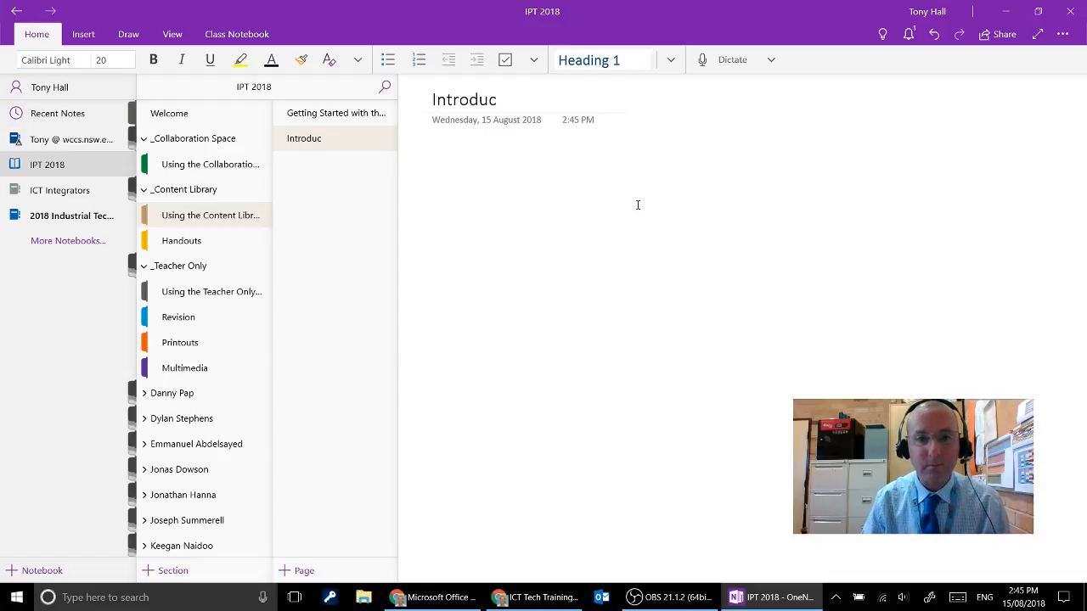
pyautogui.write('ution')
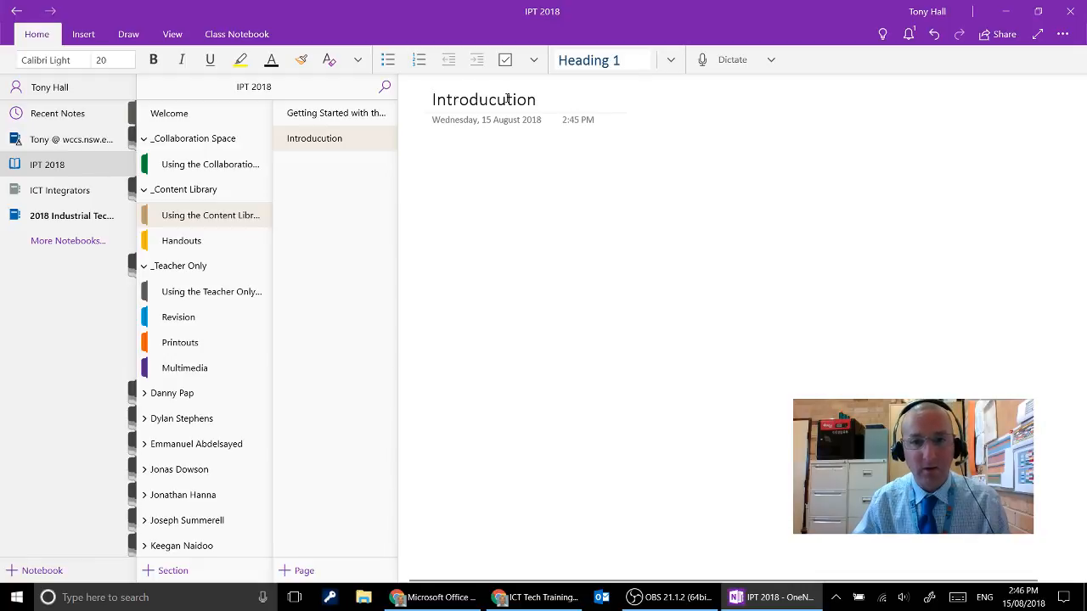
pyautogui.press('BackSpace')
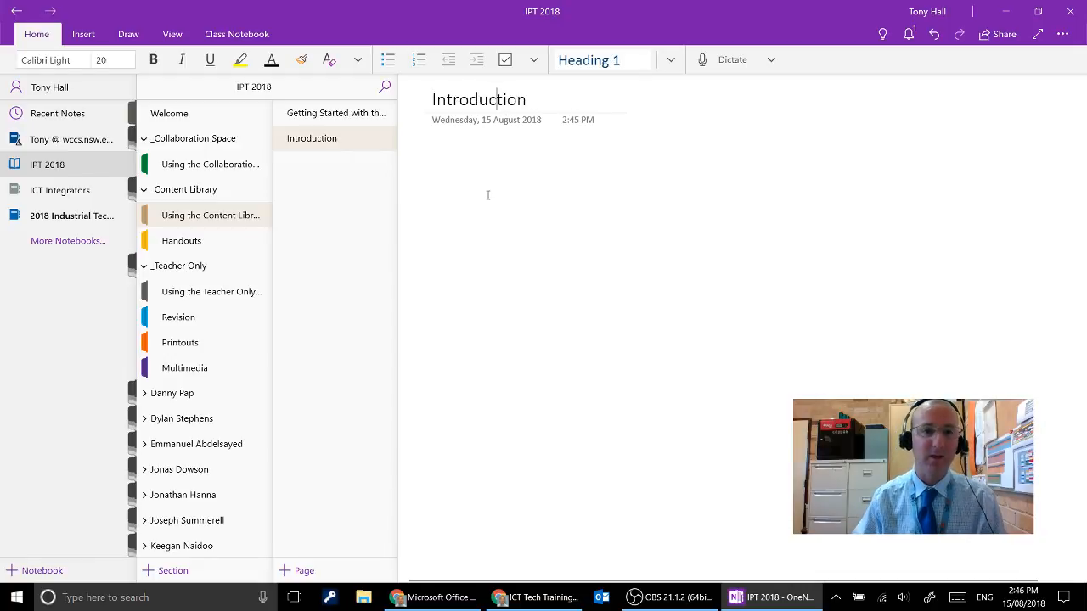
pyautogui.click(298, 149)
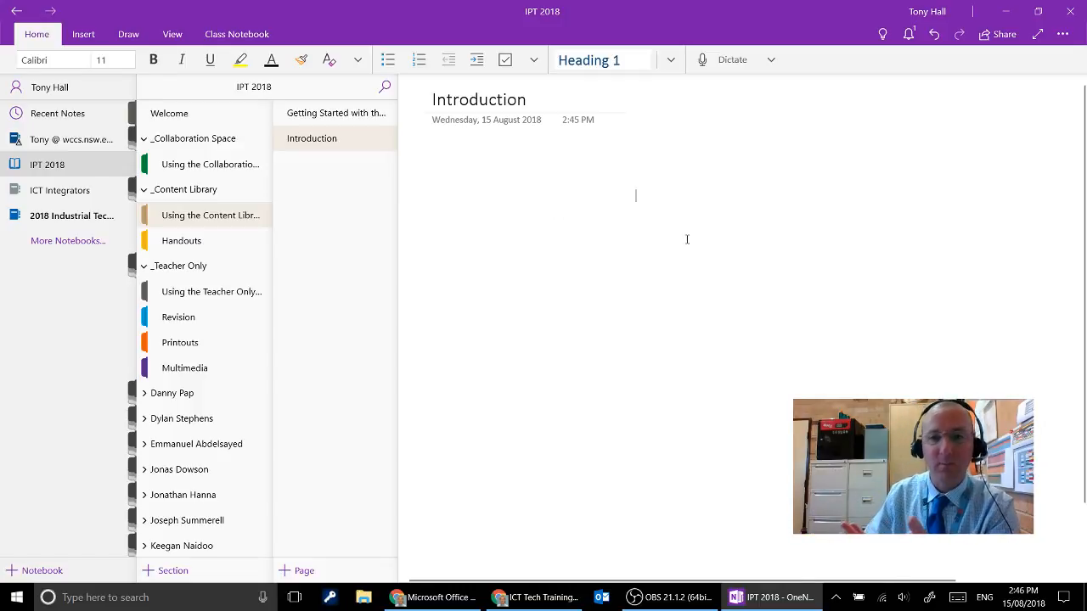
pyautogui.click(483, 280)
pyautogui.click(804, 194)
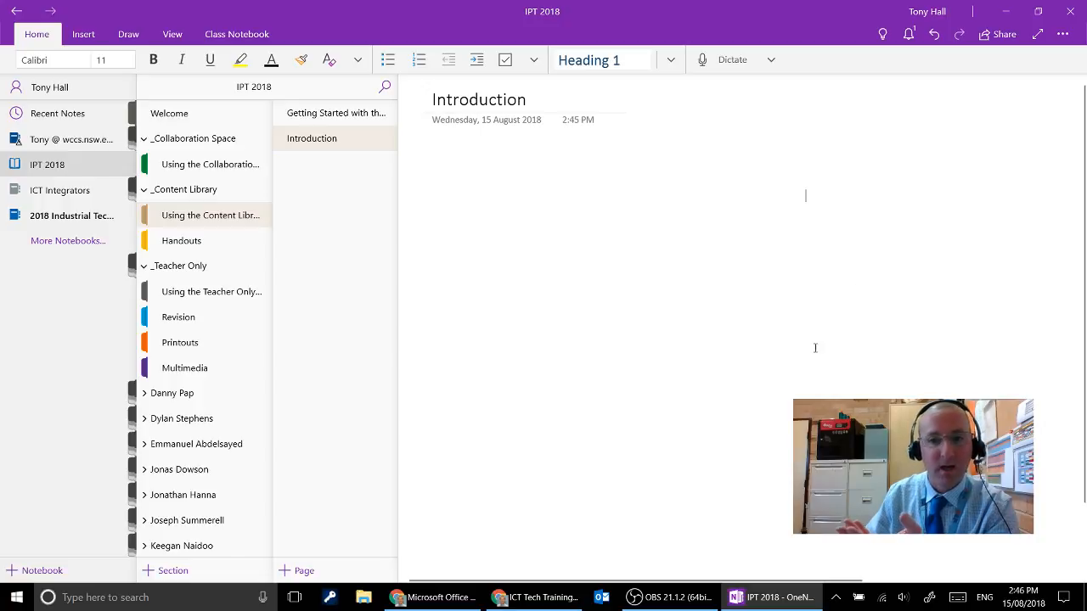
pyautogui.click(457, 294)
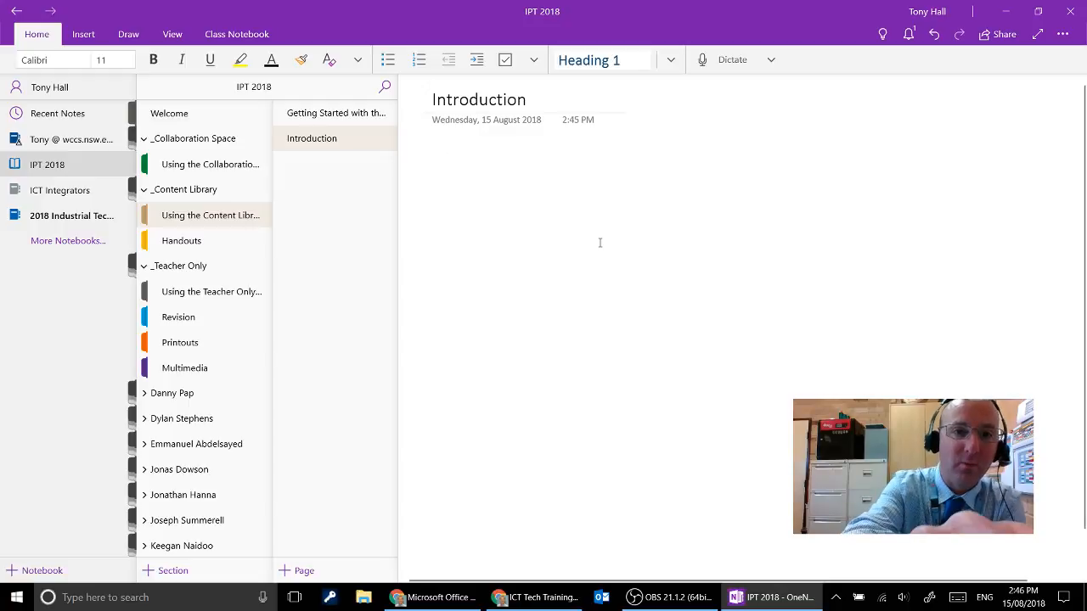
# Sketch an ellipse, a four-sided box and a second box with an open side on the Introduction page using the black pen
pyautogui.click(127, 39)
pyautogui.click(140, 62)
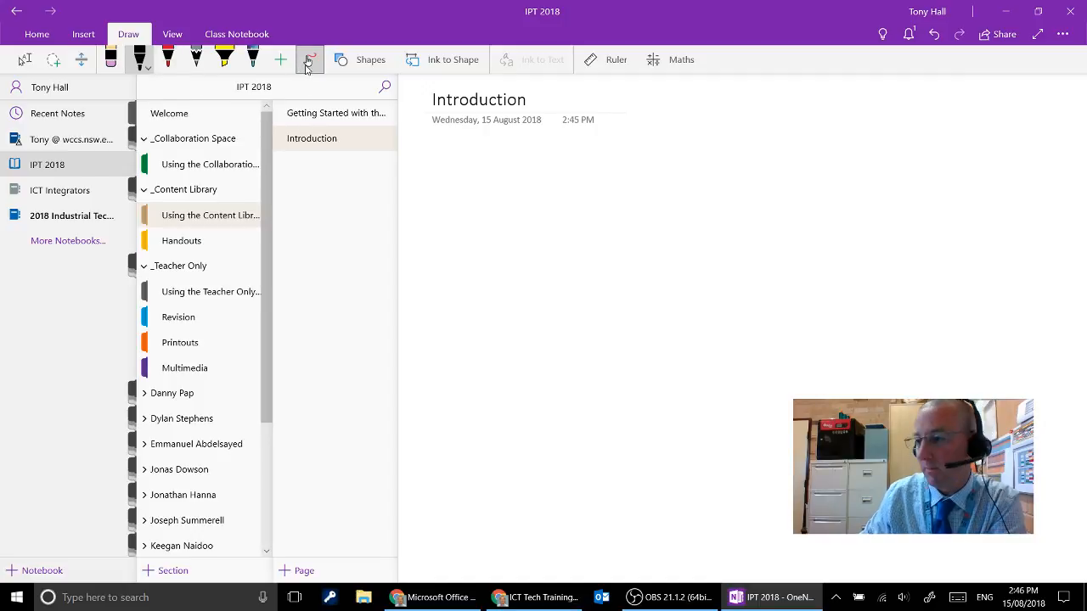
pyautogui.click(309, 62)
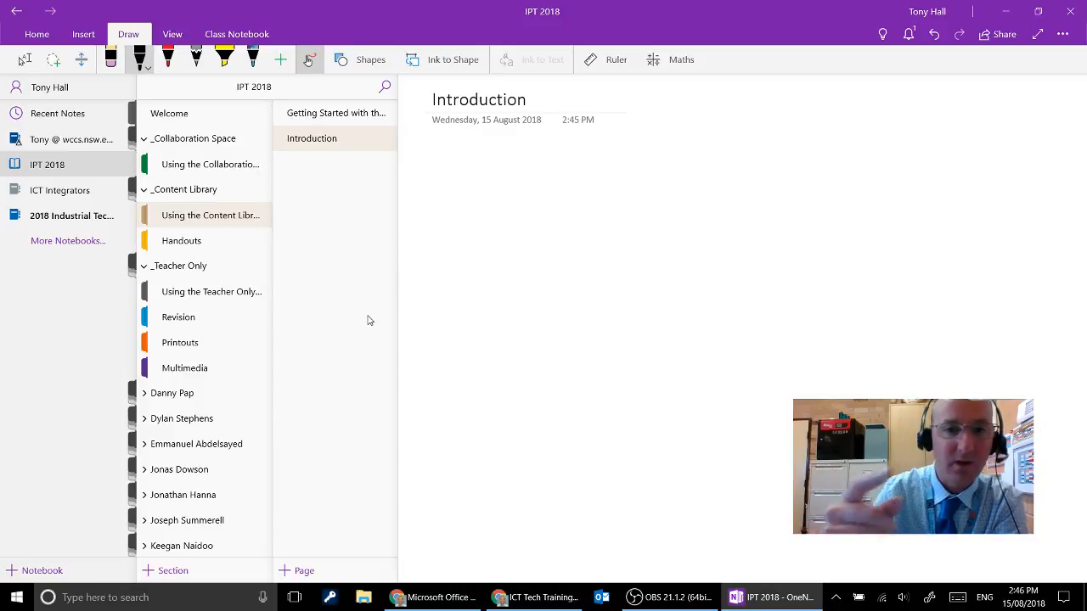
pyautogui.moveTo(541, 203); pyautogui.dragTo(545, 204)
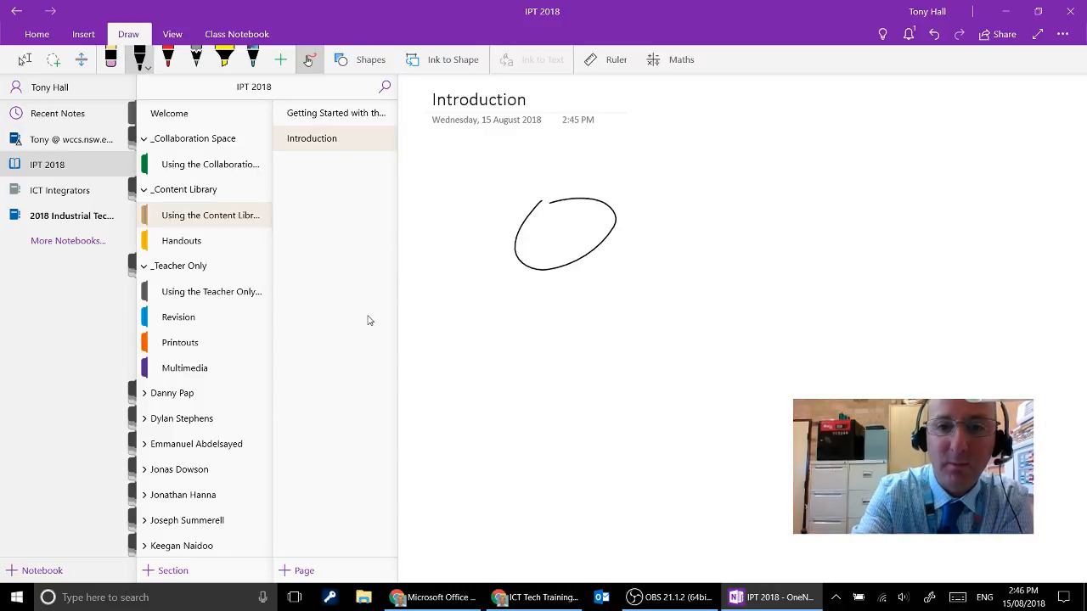
pyautogui.moveTo(742, 318); pyautogui.dragTo(749, 359)
pyautogui.moveTo(743, 288)
pyautogui.mouseDown()
pyautogui.moveTo(843, 363)
pyautogui.moveTo(750, 365)
pyautogui.moveTo(762, 291)
pyautogui.mouseUp()
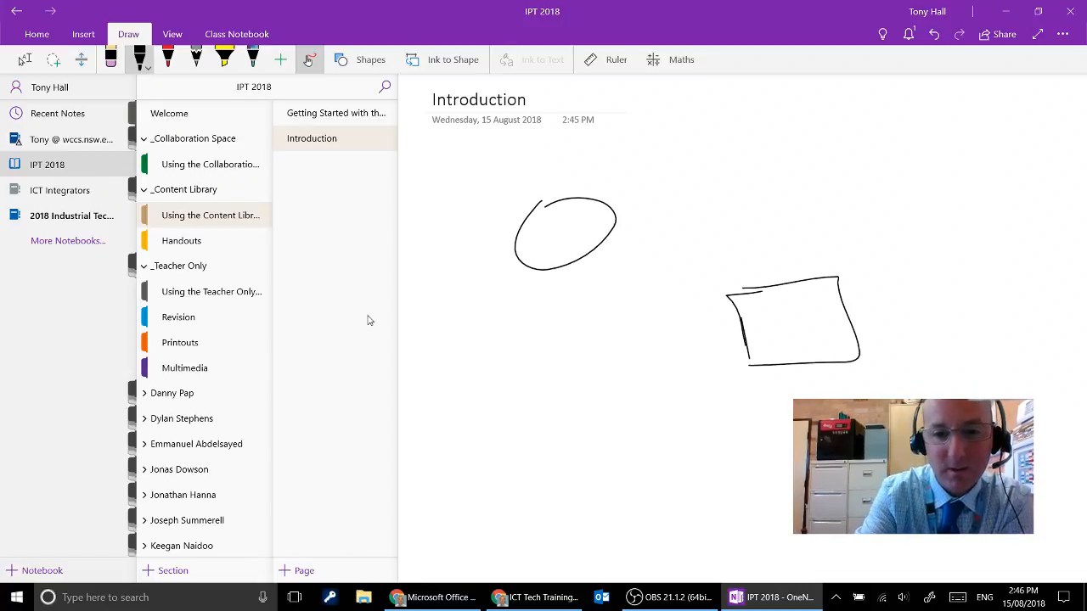
pyautogui.moveTo(630, 403)
pyautogui.mouseDown()
pyautogui.moveTo(520, 417)
pyautogui.moveTo(524, 478)
pyautogui.moveTo(636, 479)
pyautogui.mouseUp()
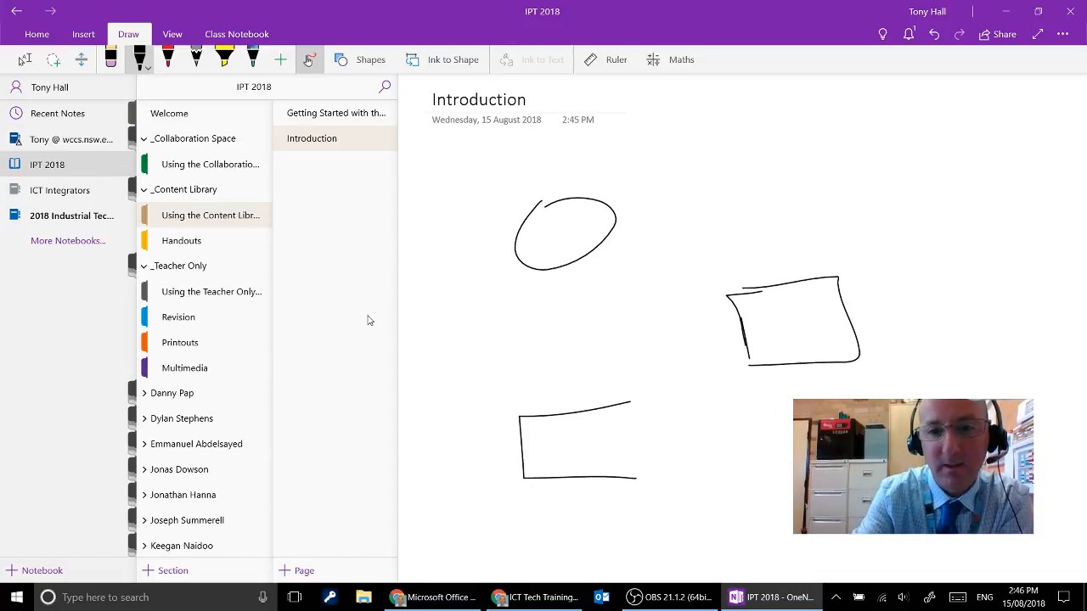
# Draw three curved arrows: from the ellipse to the closed box, and in both directions between the two boxes
pyautogui.moveTo(622, 187); pyautogui.dragTo(746, 261)
pyautogui.moveTo(769, 226); pyautogui.dragTo(771, 272)
pyautogui.moveTo(770, 271); pyautogui.dragTo(733, 273)
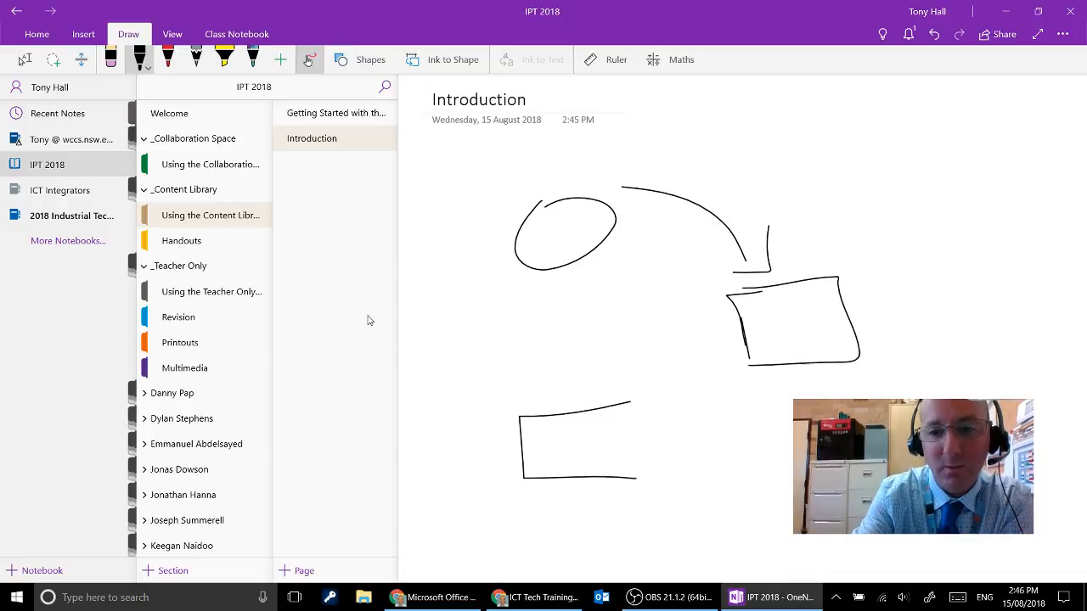
pyautogui.moveTo(839, 366)
pyautogui.mouseDown()
pyautogui.moveTo(661, 447)
pyautogui.moveTo(680, 457)
pyautogui.mouseUp()
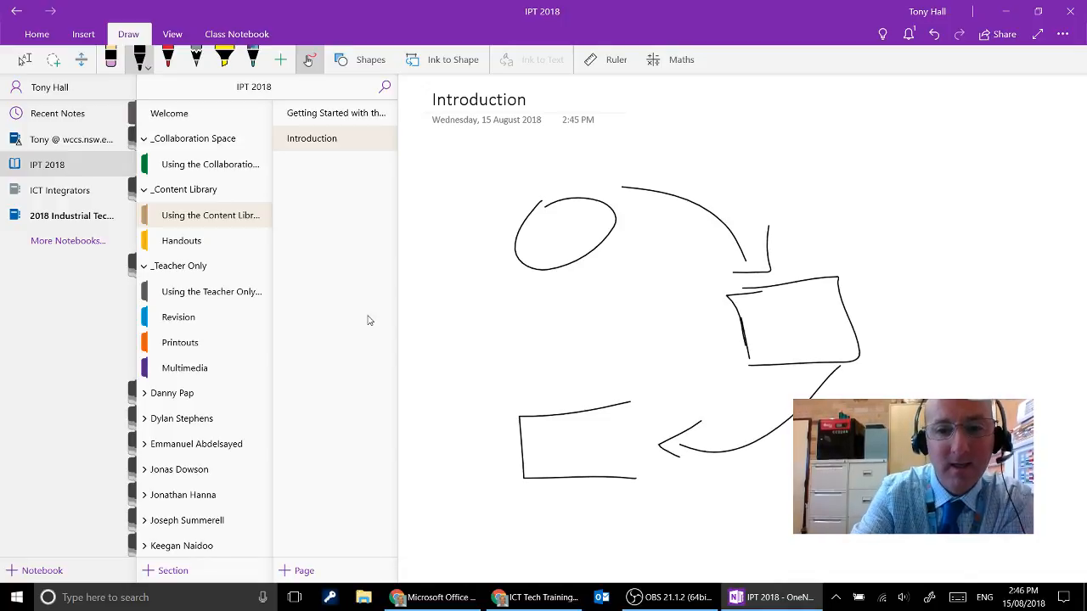
pyautogui.moveTo(594, 382)
pyautogui.mouseDown()
pyautogui.moveTo(734, 340)
pyautogui.moveTo(716, 355)
pyautogui.mouseUp()
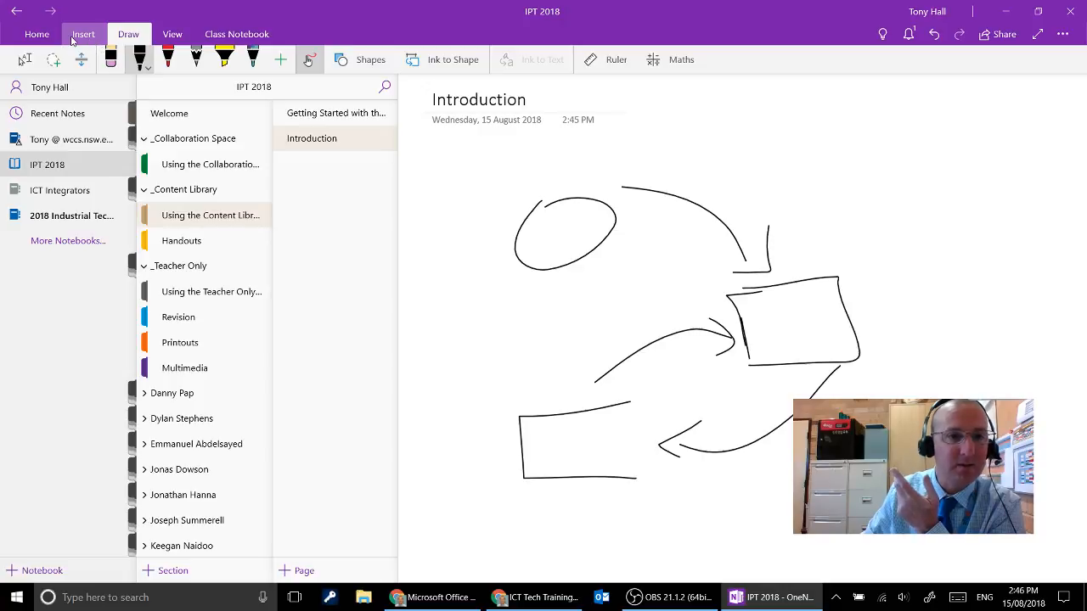
# Add the text "test" inside the closed box and the label "Data flow" beside the upper arrow
pyautogui.click(82, 35)
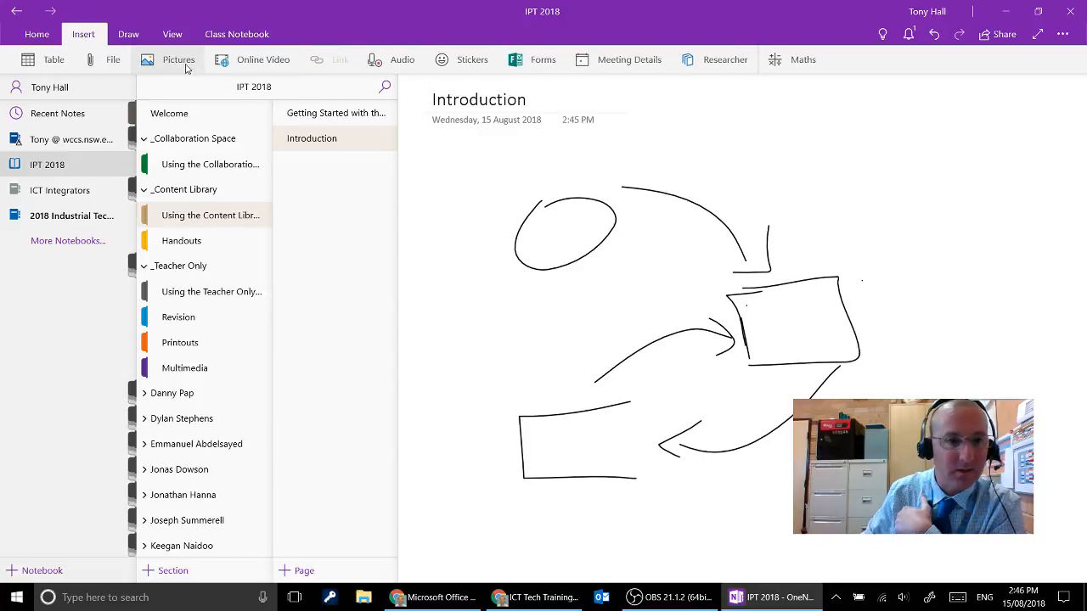
pyautogui.click(129, 35)
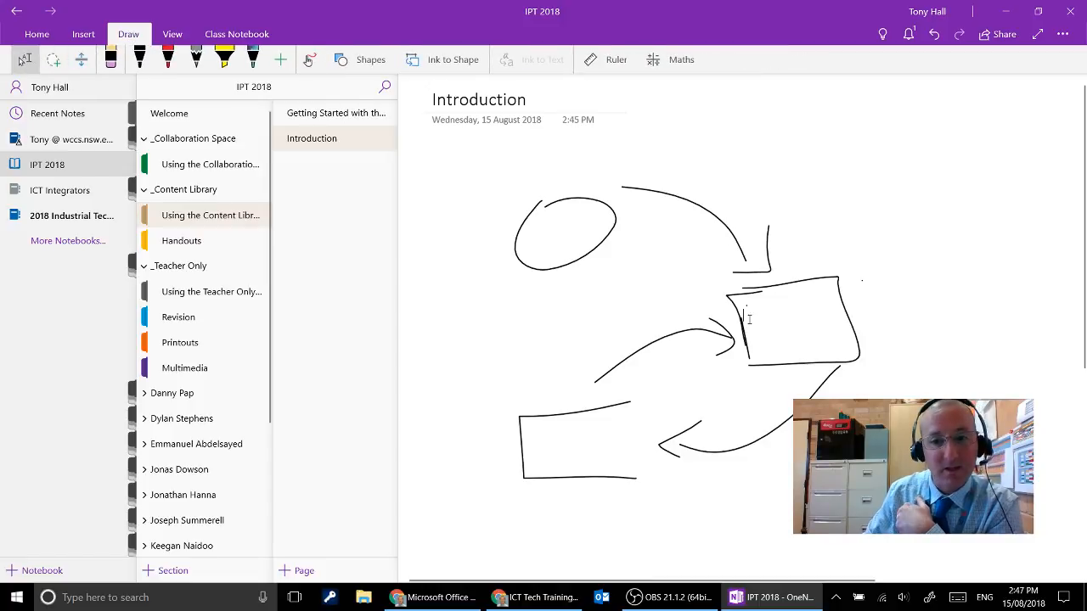
pyautogui.write('test')
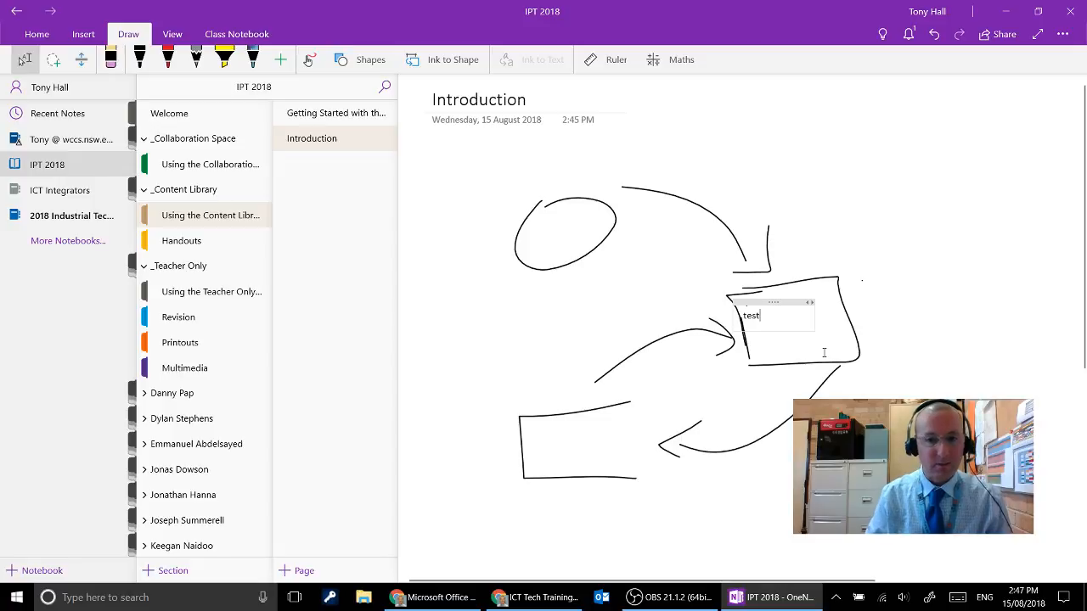
pyautogui.click(703, 196)
pyautogui.write('data flow')
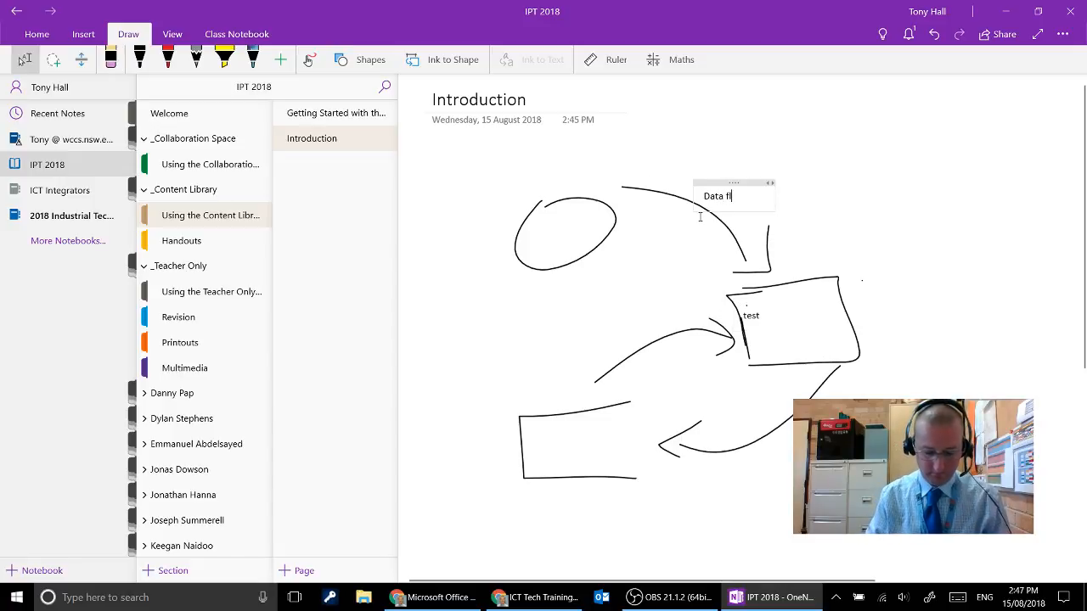
# Add the label "Data store" inside the open-sided box and shift the "Data flow" label clear of the arrow
pyautogui.click(529, 455)
pyautogui.write('dat')
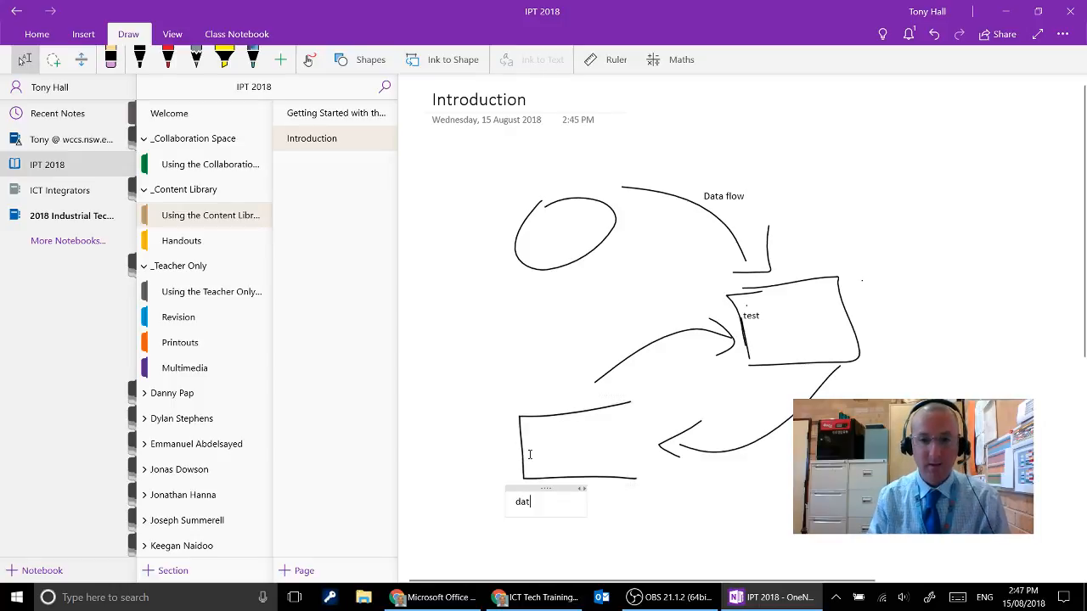
pyautogui.write('a store')
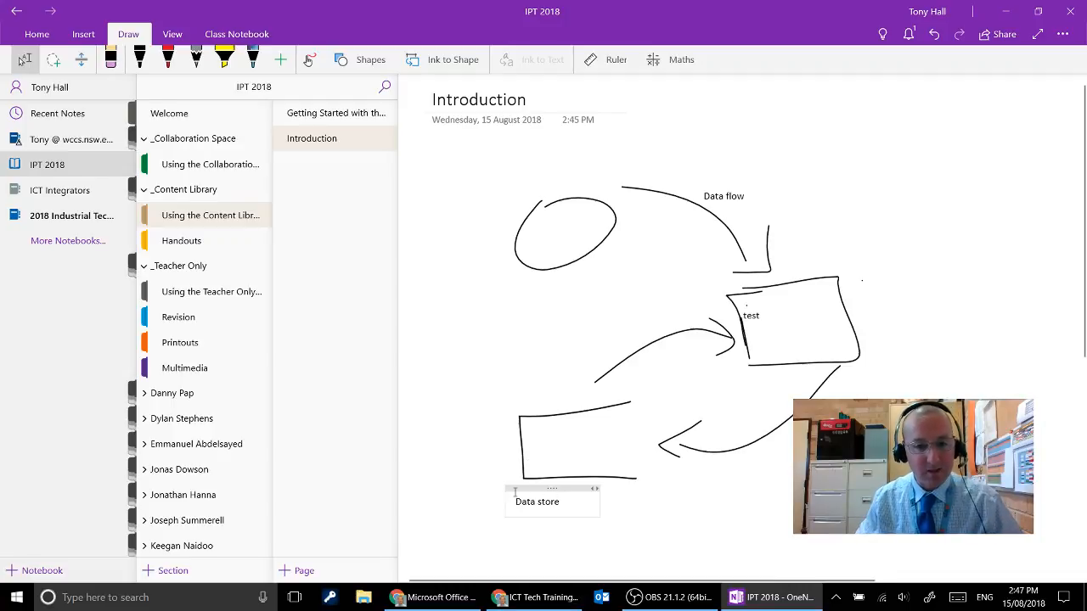
pyautogui.moveTo(516, 486)
pyautogui.mouseDown()
pyautogui.moveTo(538, 468)
pyautogui.moveTo(551, 432)
pyautogui.moveTo(539, 429)
pyautogui.mouseUp()
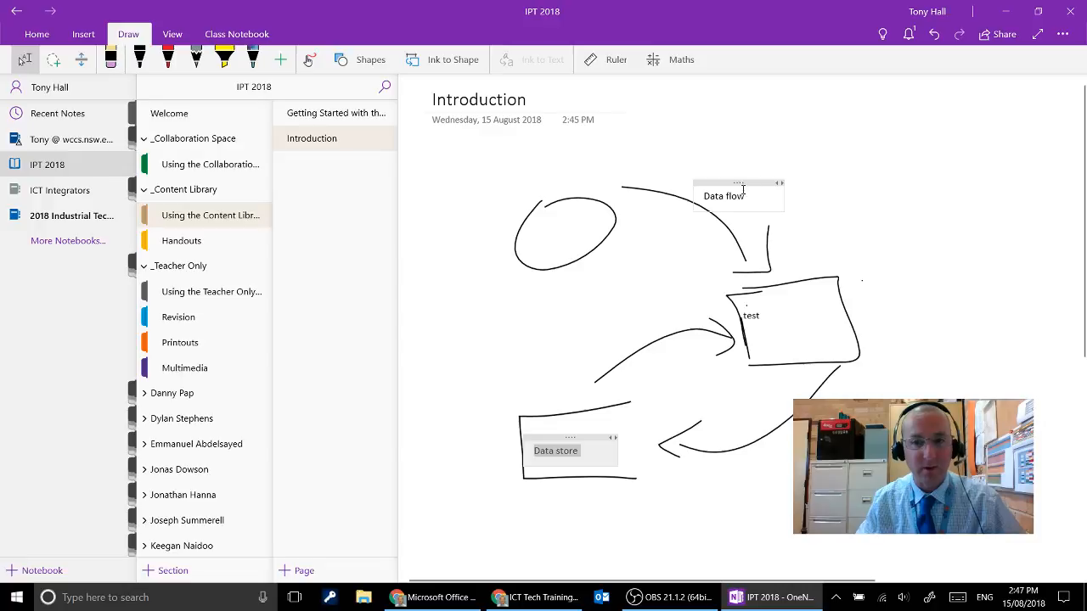
pyautogui.moveTo(743, 183); pyautogui.dragTo(768, 185)
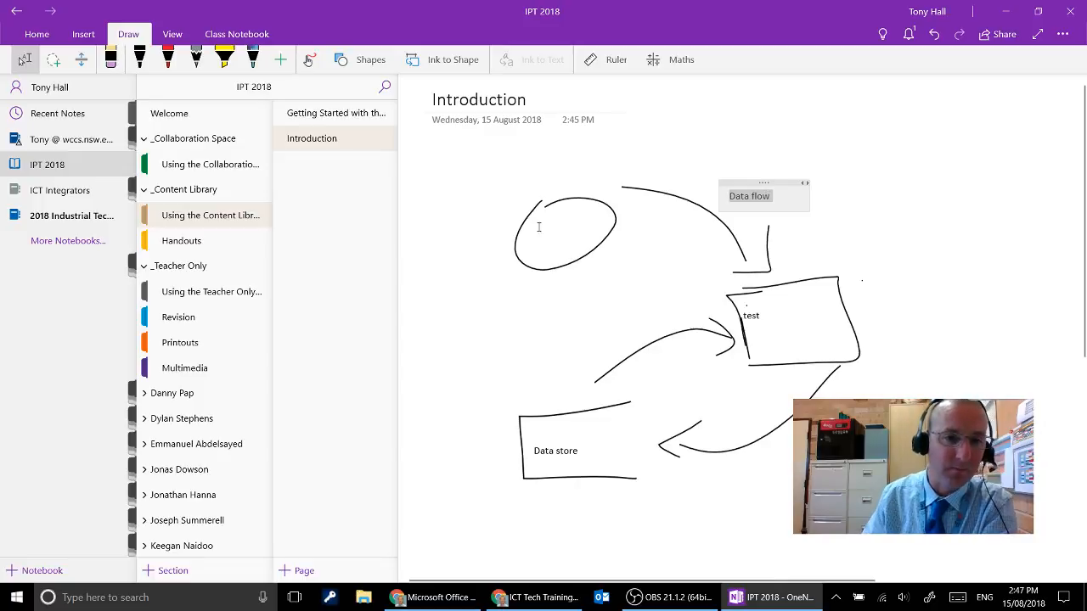
# Look over the class notebook tools and expand the first student's section group to view its sections
pyautogui.click(239, 37)
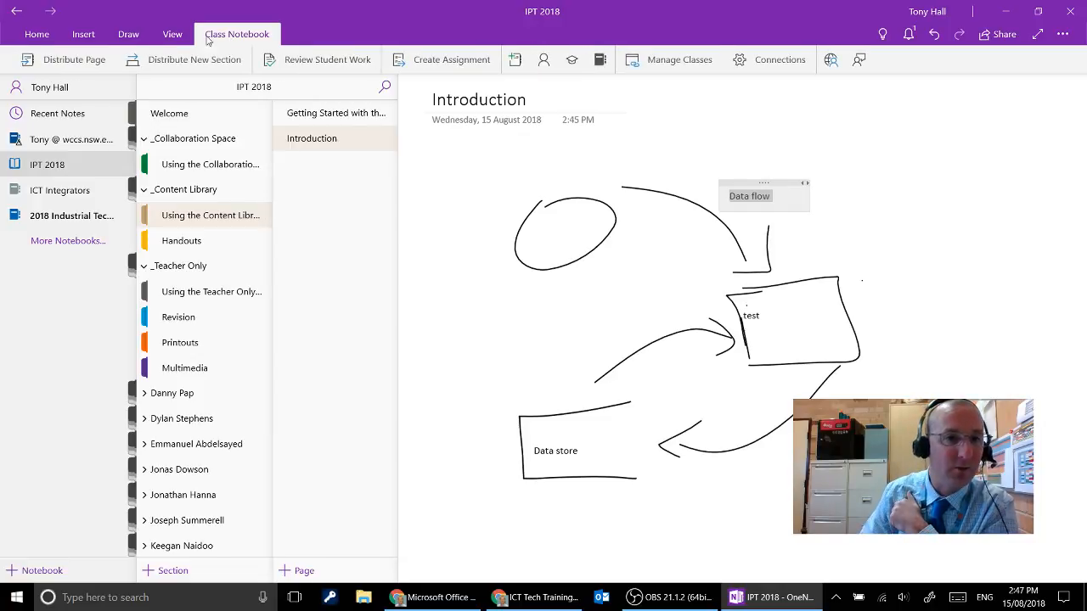
pyautogui.click(127, 36)
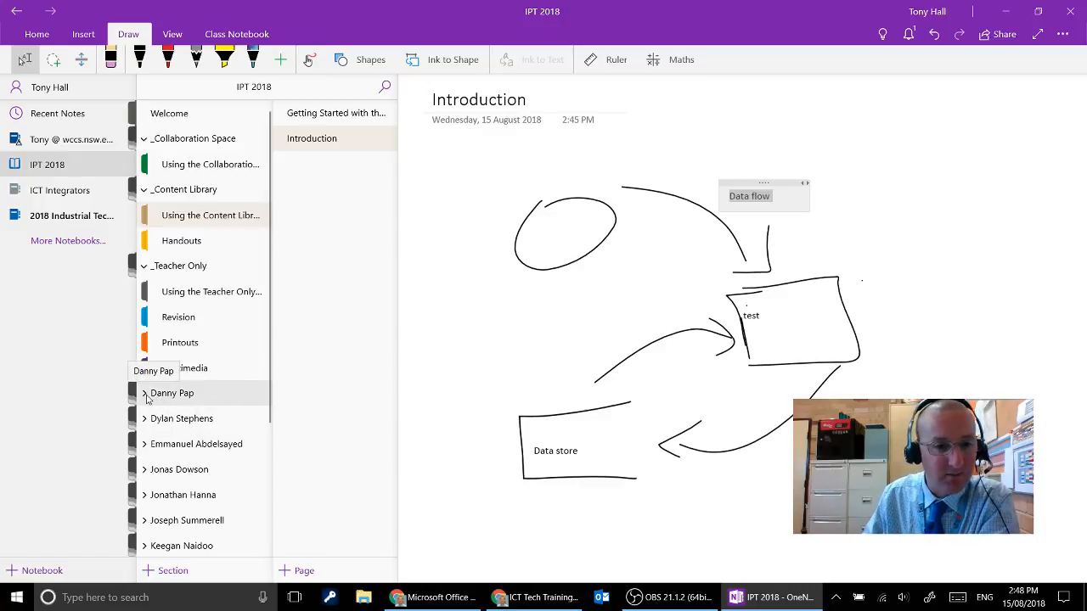
pyautogui.click(149, 393)
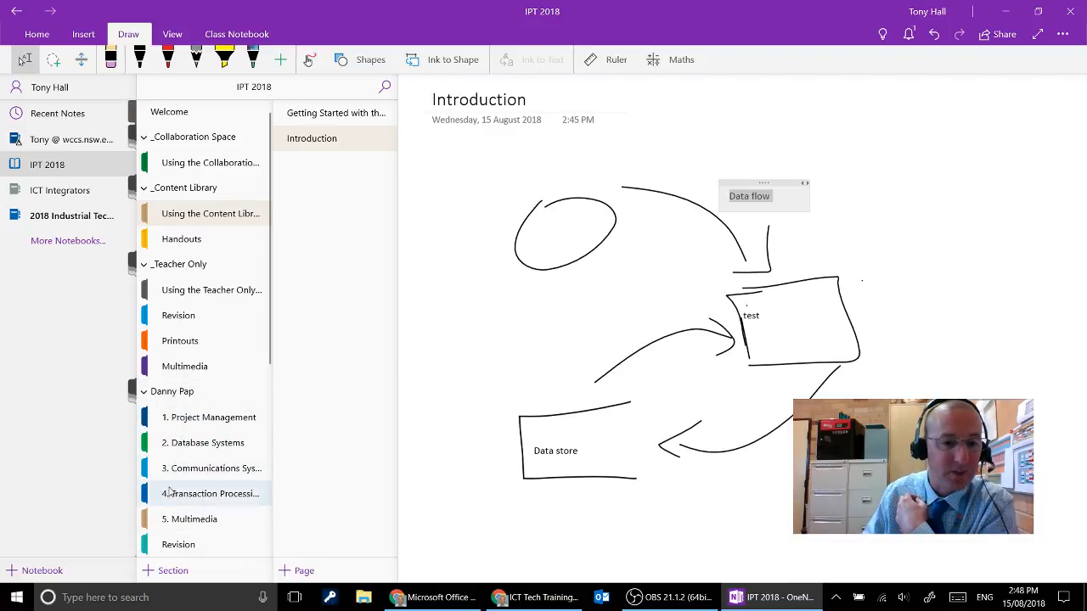
pyautogui.moveTo(170, 529); pyautogui.dragTo(172, 524)
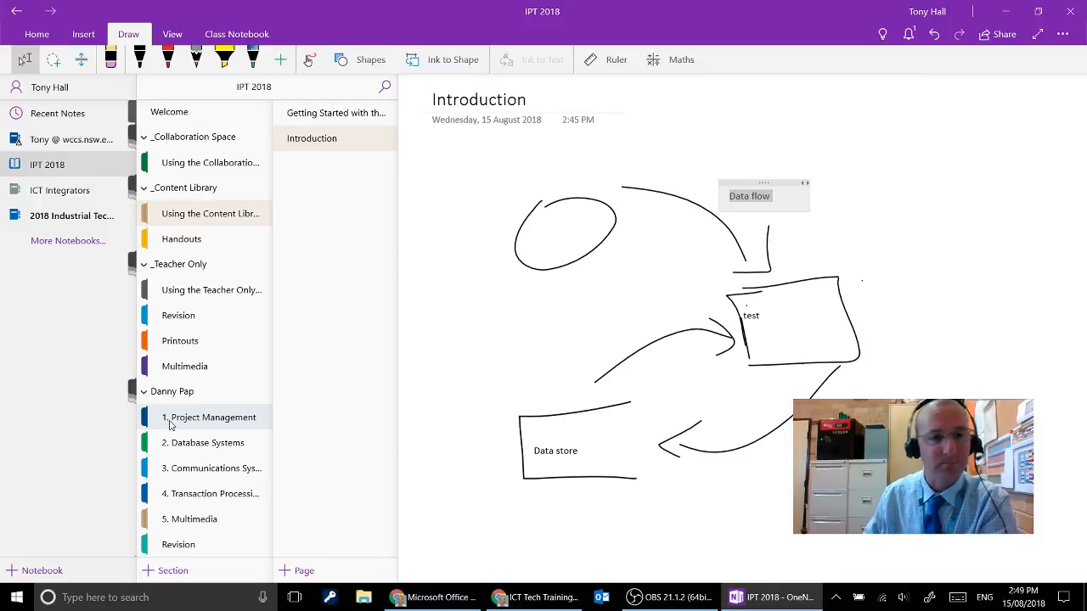
pyautogui.moveTo(181, 269); pyautogui.dragTo(178, 265)
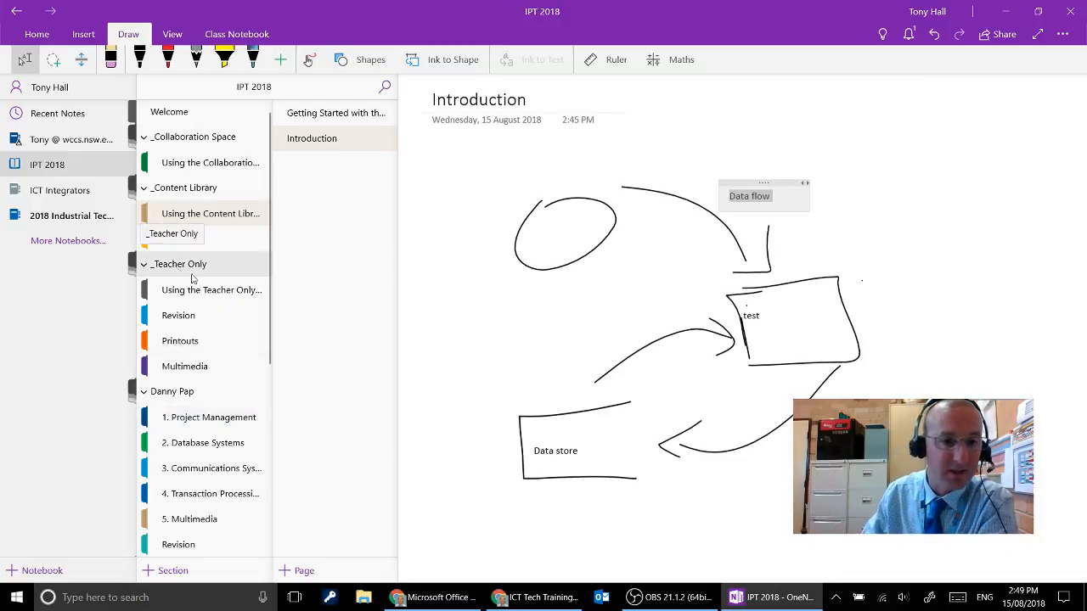
pyautogui.moveTo(170, 346); pyautogui.dragTo(179, 361)
# Open the Multimedia section in the _Teacher Only group and title its first page "Multimedia Intro"
pyautogui.click(178, 363)
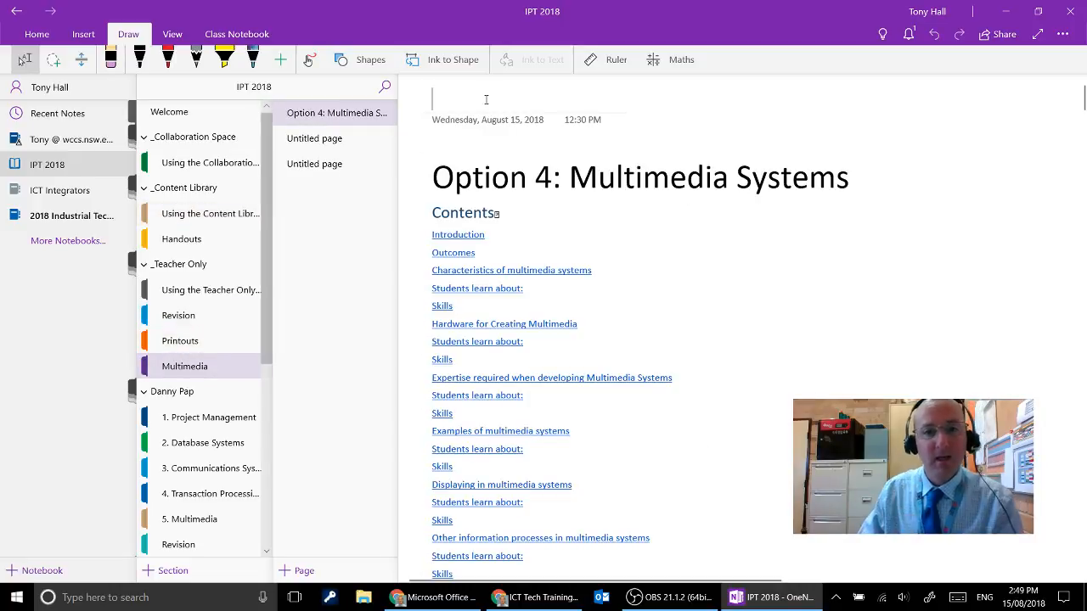
pyautogui.write('Mutli')
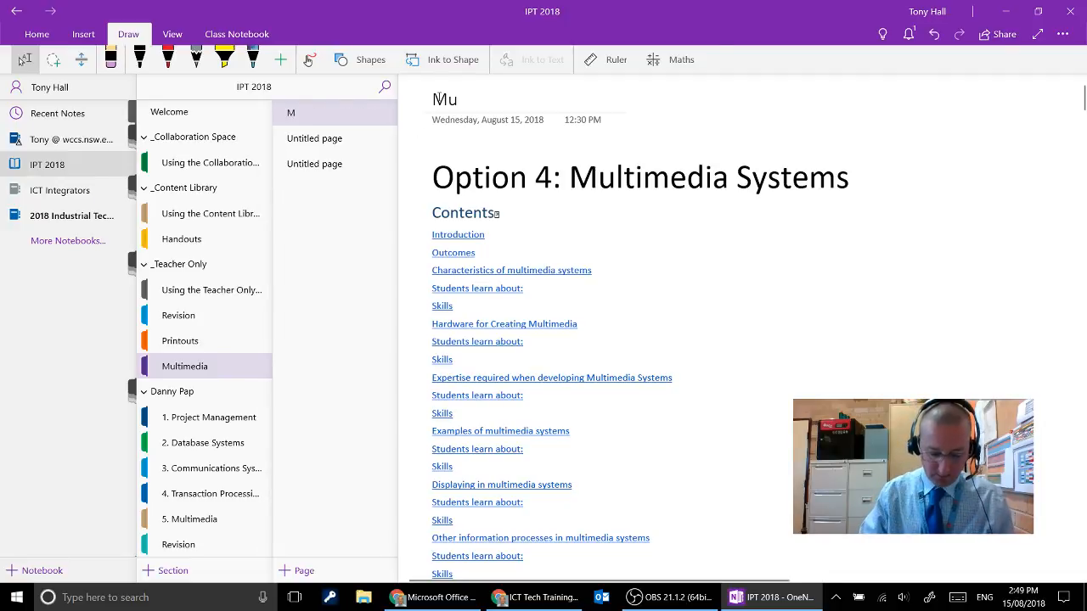
pyautogui.press('BackSpace')
pyautogui.press('BackSpace')
pyautogui.press('BackSpace')
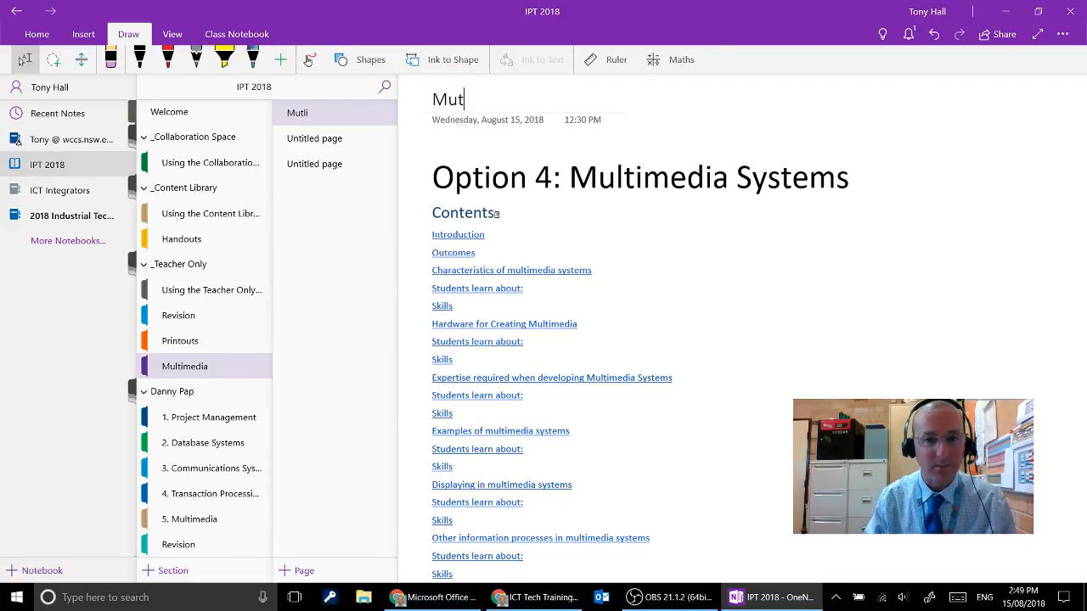
pyautogui.write('ltimedia')
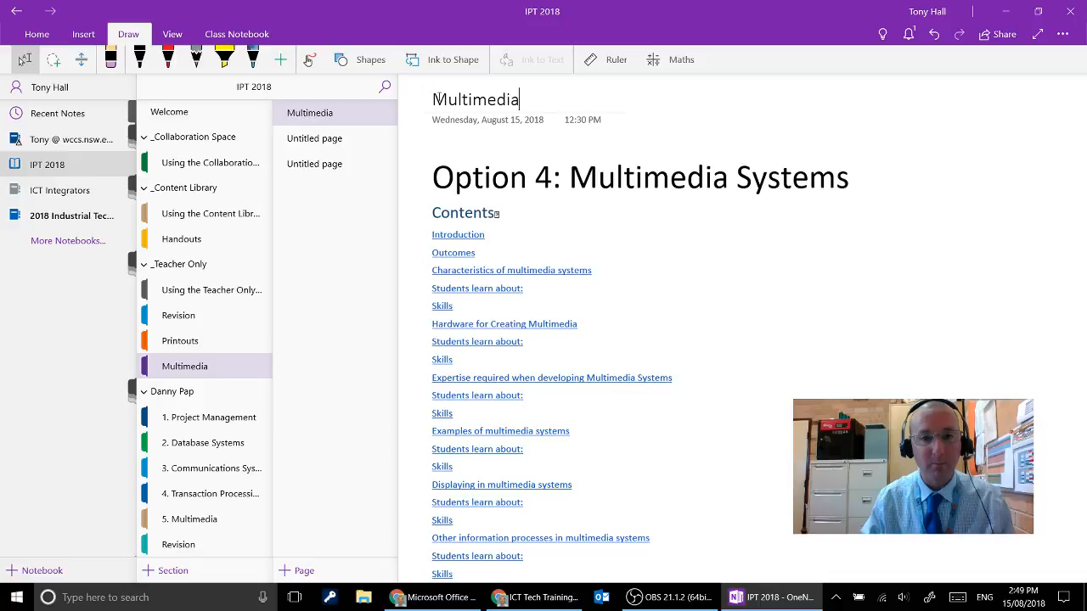
pyautogui.write(' Intro')
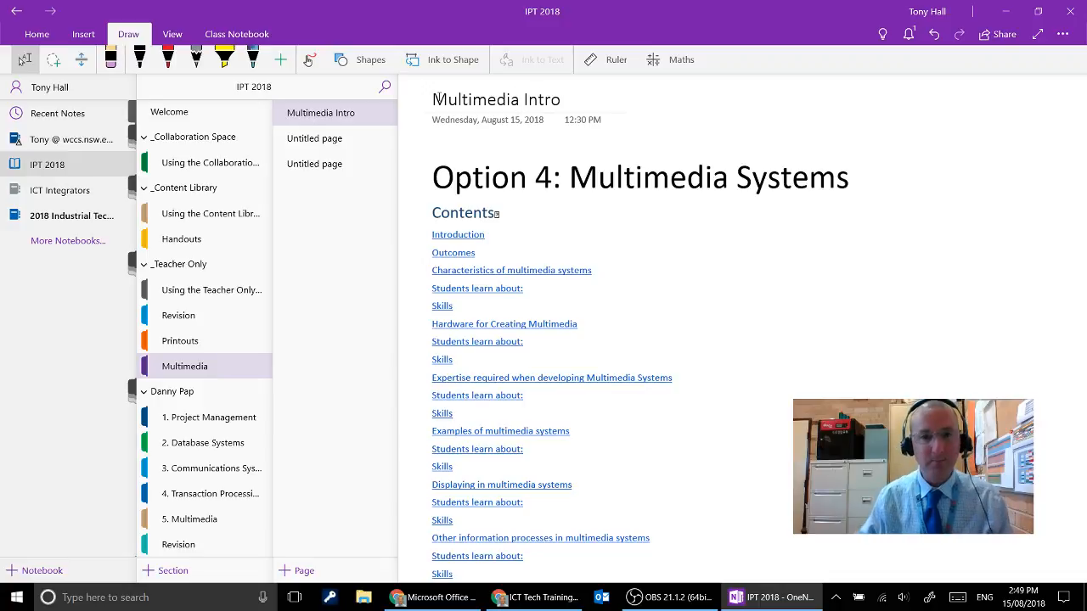
# Distribute the Multimedia Intro page to the students' "5. Multimedia" section
pyautogui.click(374, 171)
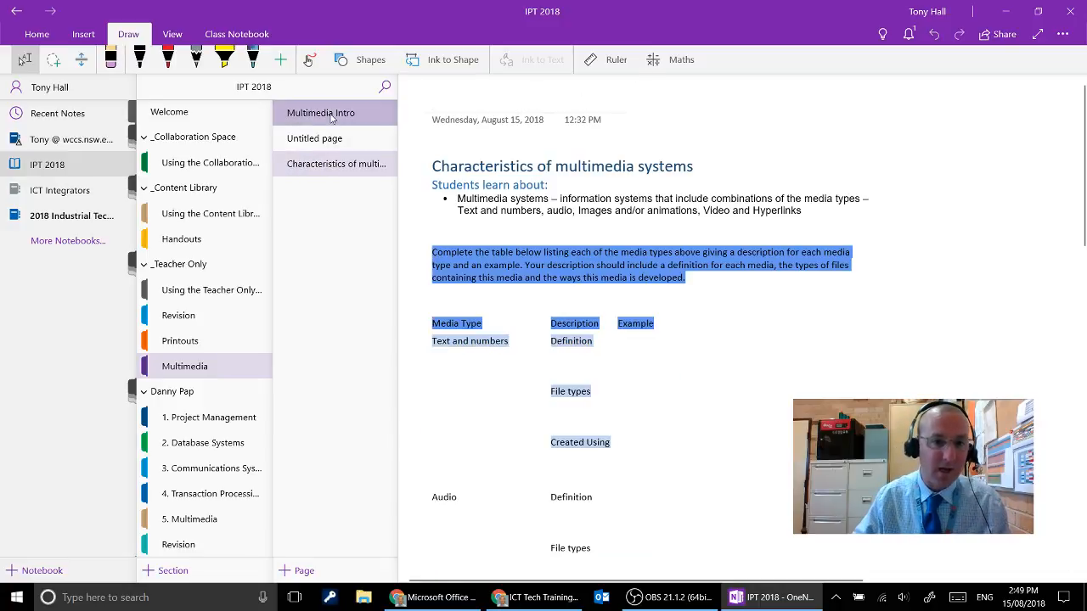
pyautogui.click(331, 119)
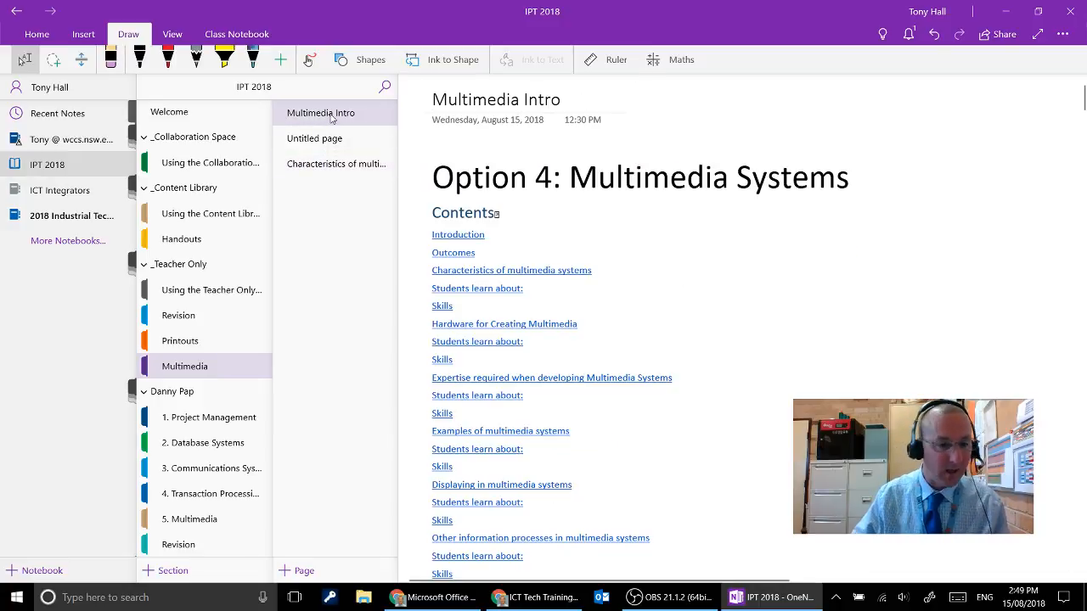
pyautogui.click(241, 34)
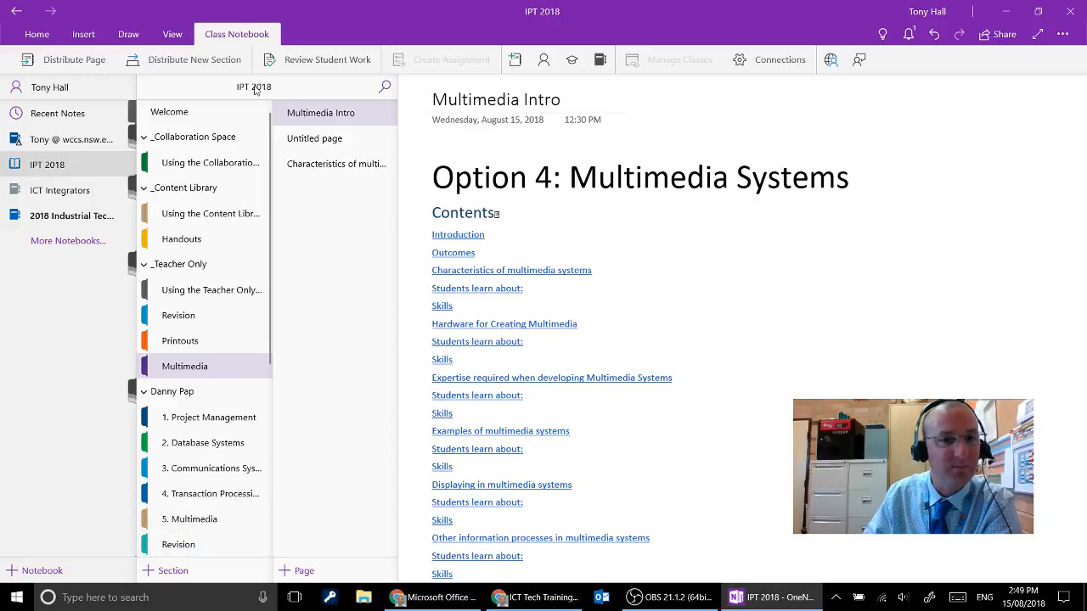
pyautogui.click(309, 117)
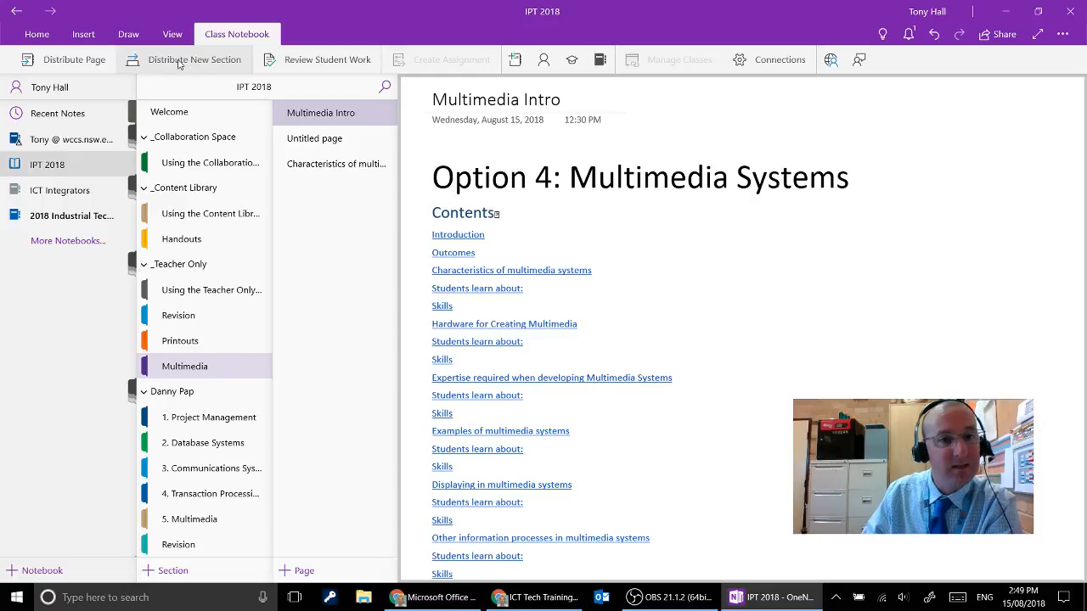
pyautogui.click(68, 61)
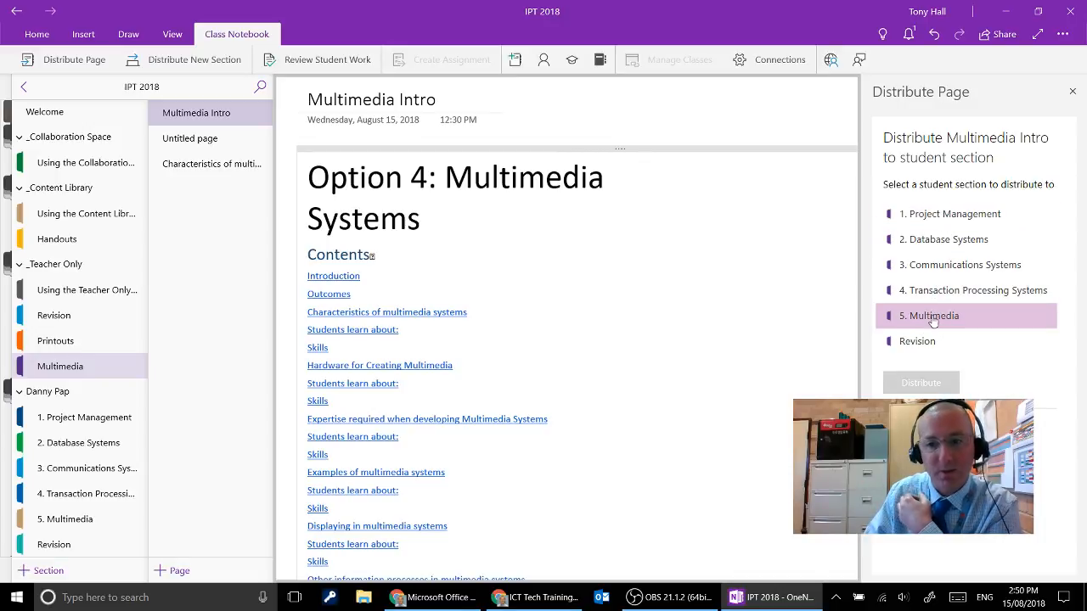
pyautogui.click(932, 321)
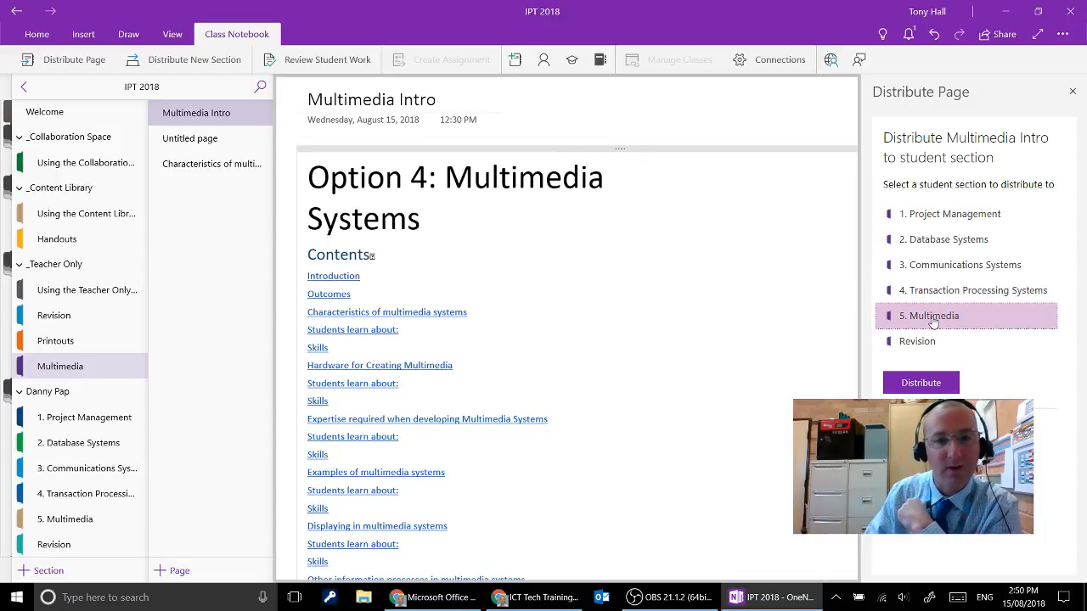
pyautogui.click(923, 383)
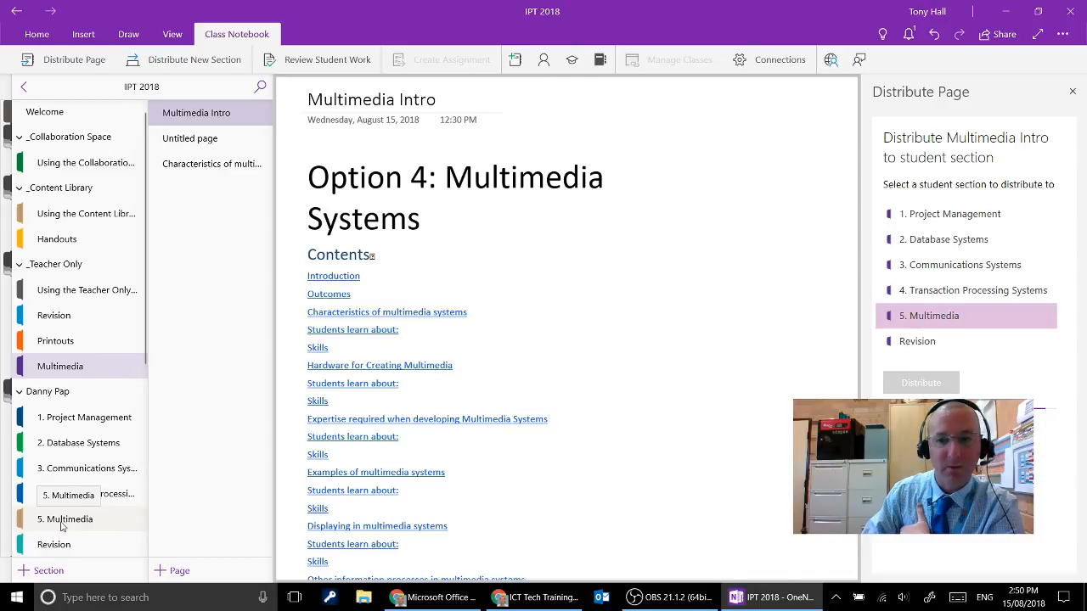
# Open the first student's "5. Multimedia" section and sync the IPT 2018 notebook to bring in the distributed page
pyautogui.moveTo(65, 522); pyautogui.dragTo(59, 524)
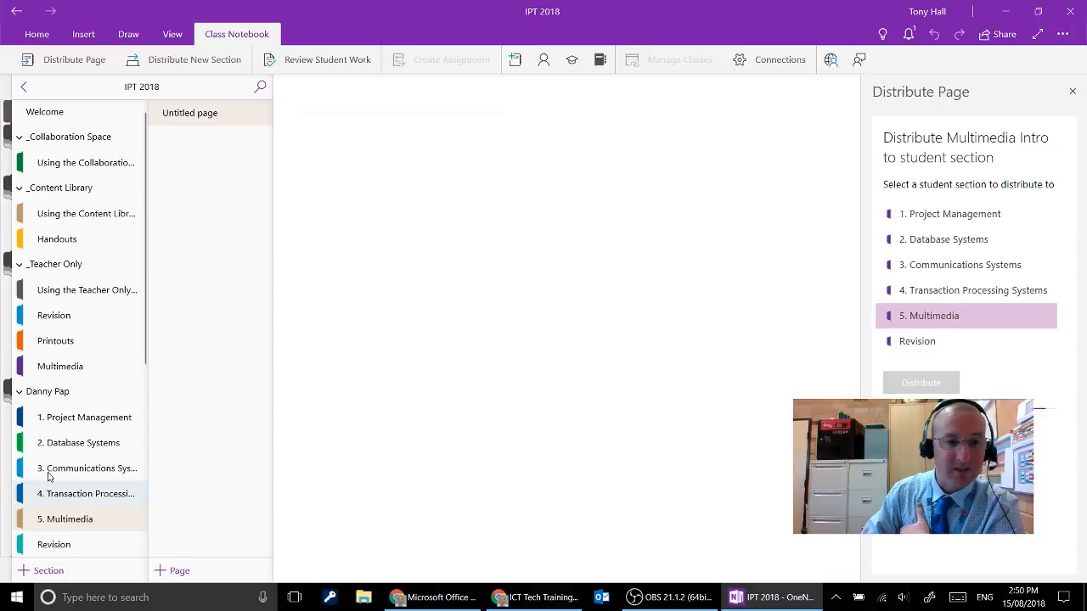
pyautogui.click(24, 87)
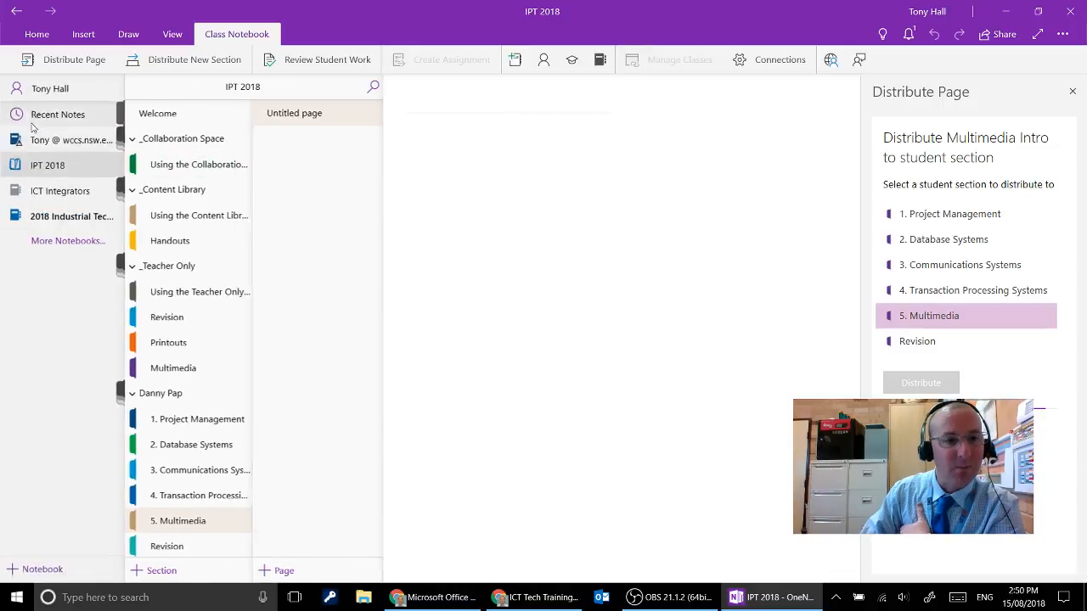
pyautogui.rightClick(54, 164)
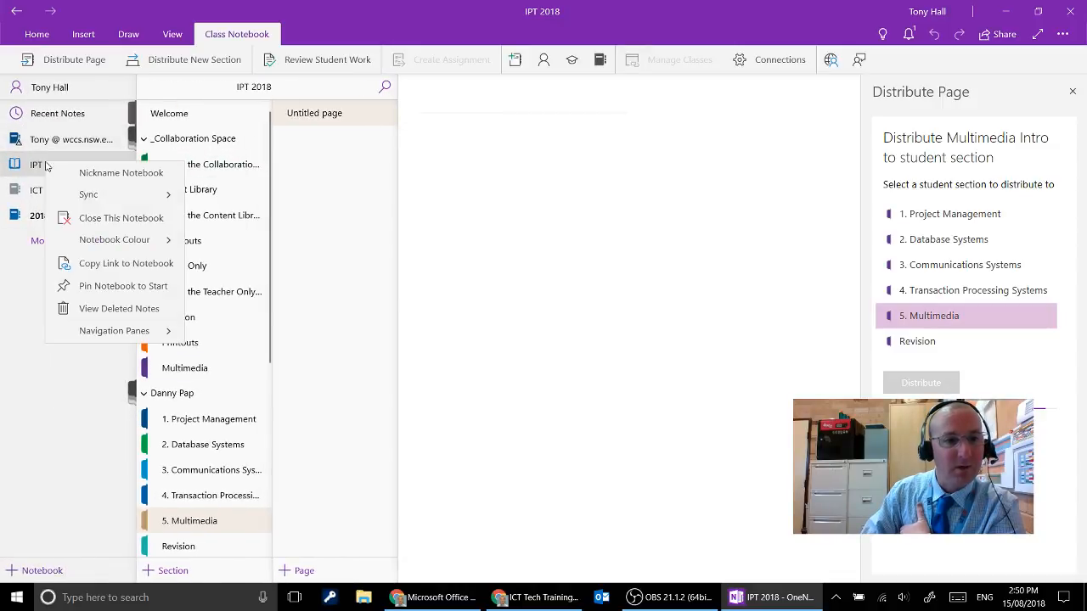
pyautogui.click(87, 197)
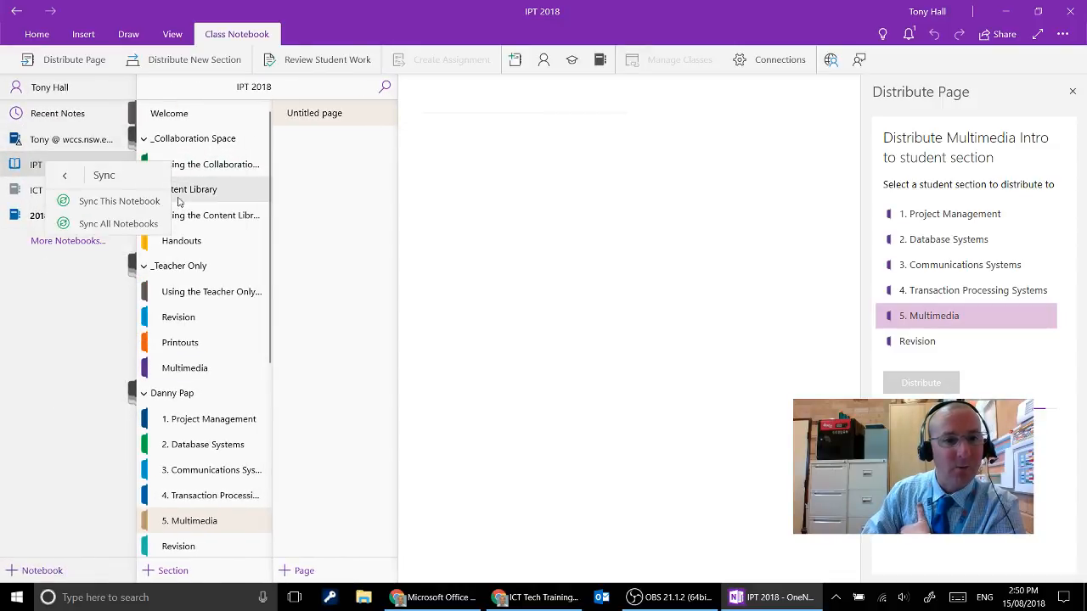
pyautogui.click(126, 202)
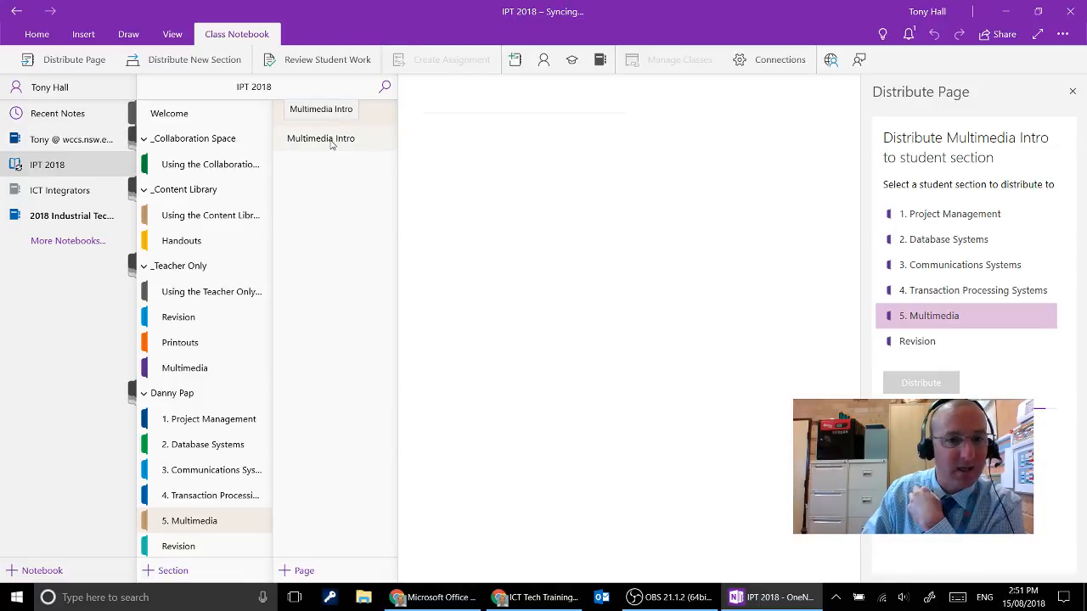
# Start Review Student Work, signing in when asked, and choose section "5. Multimedia" with the distributed page "Multimedia Intro"
pyautogui.click(304, 63)
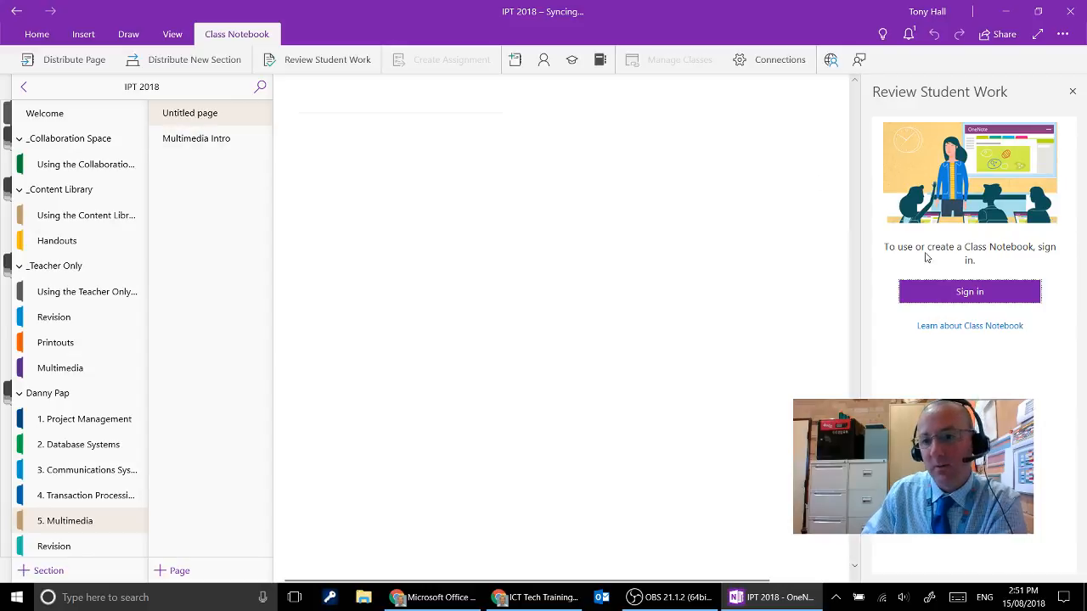
pyautogui.click(1004, 299)
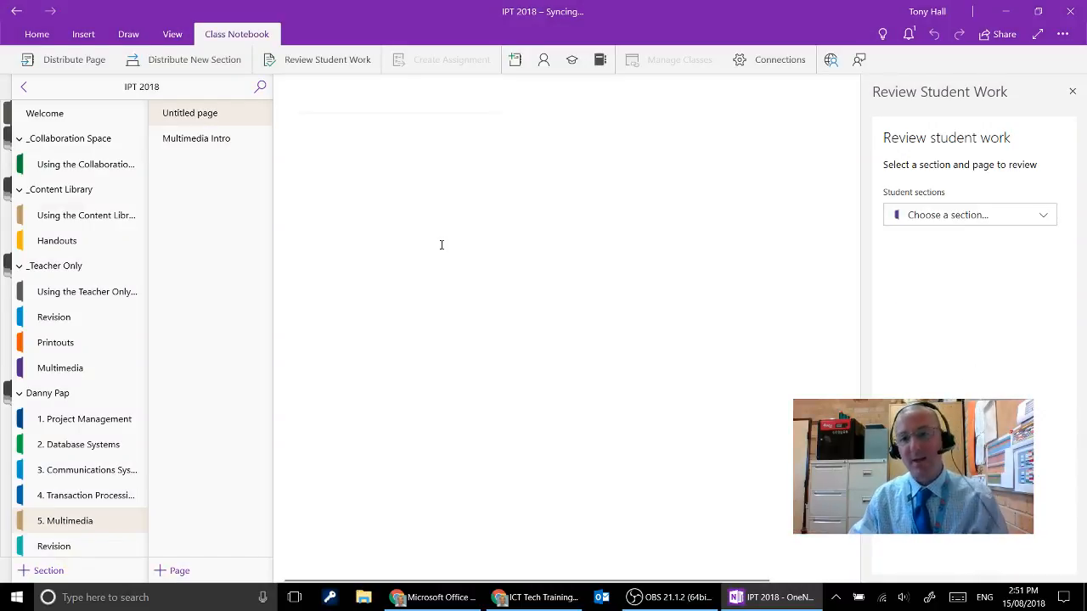
pyautogui.click(987, 217)
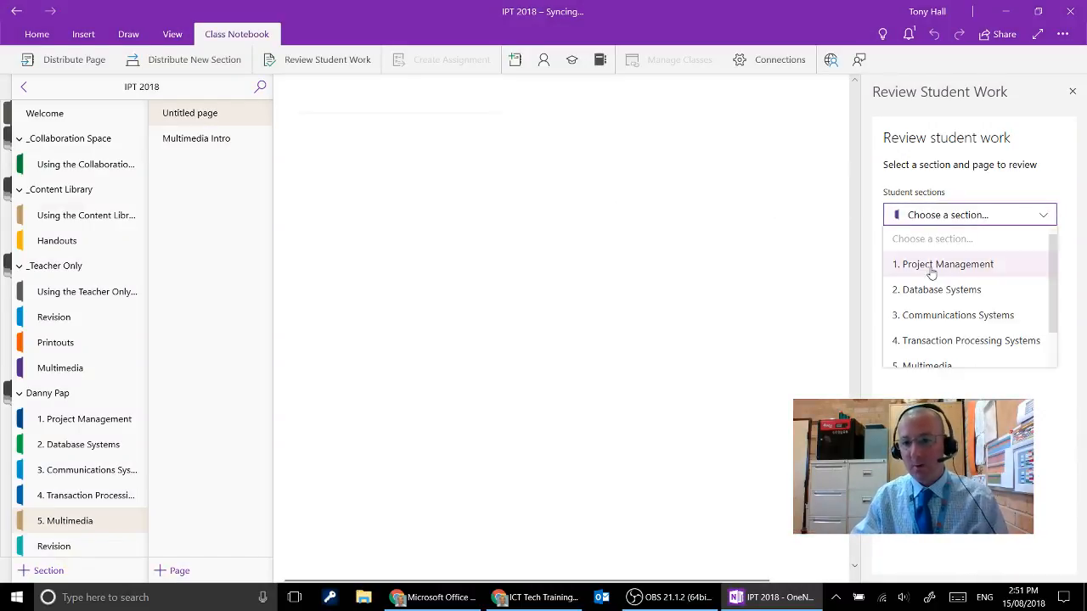
pyautogui.click(934, 361)
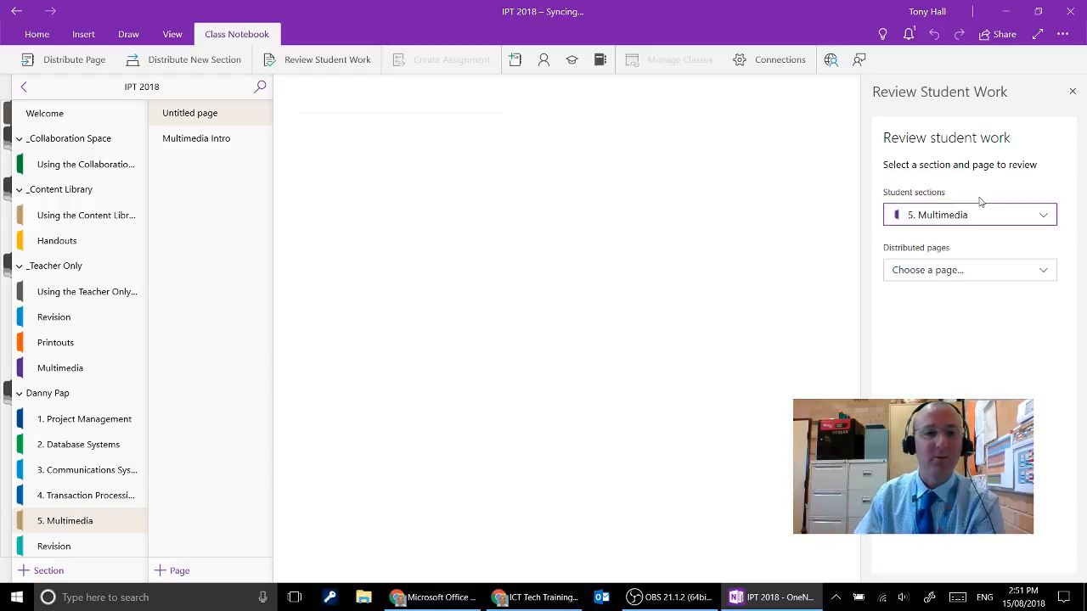
pyautogui.click(956, 272)
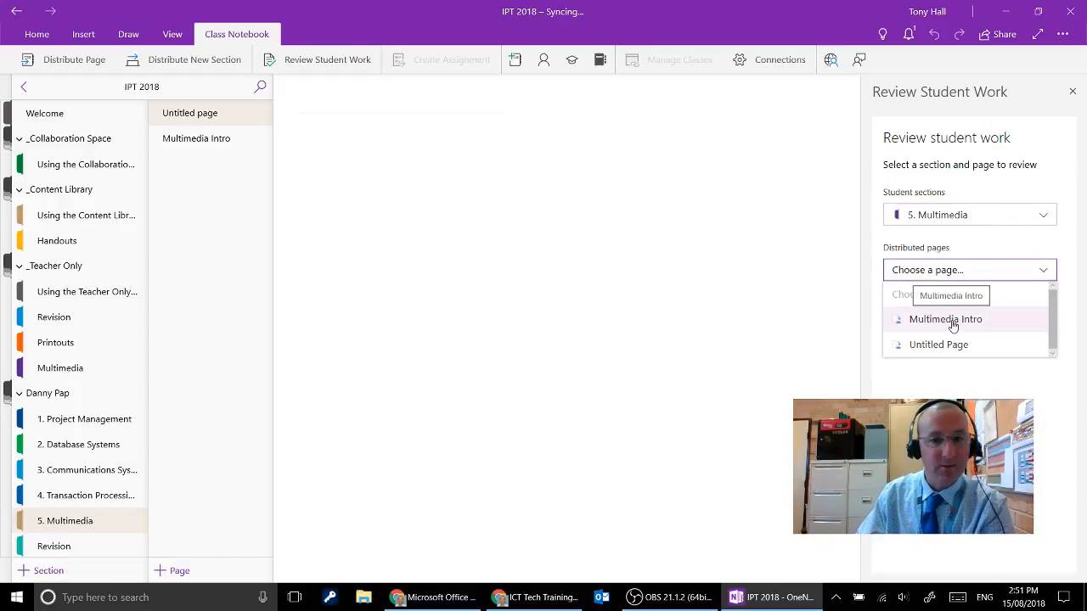
pyautogui.click(955, 328)
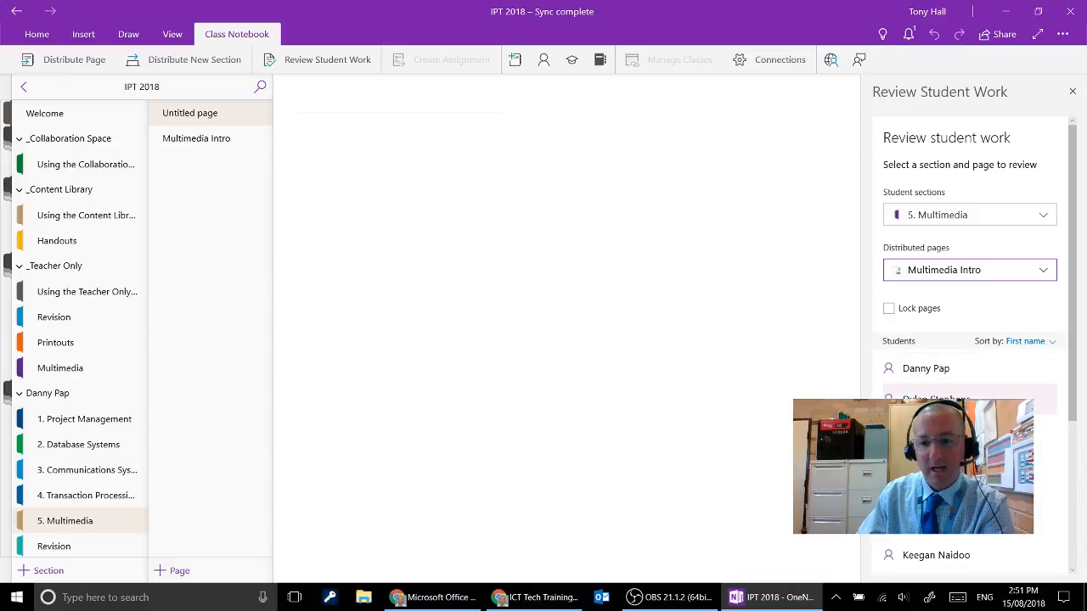
# Review the Multimedia Intro page for each of the first five students in the list, looking through its contents
pyautogui.click(921, 371)
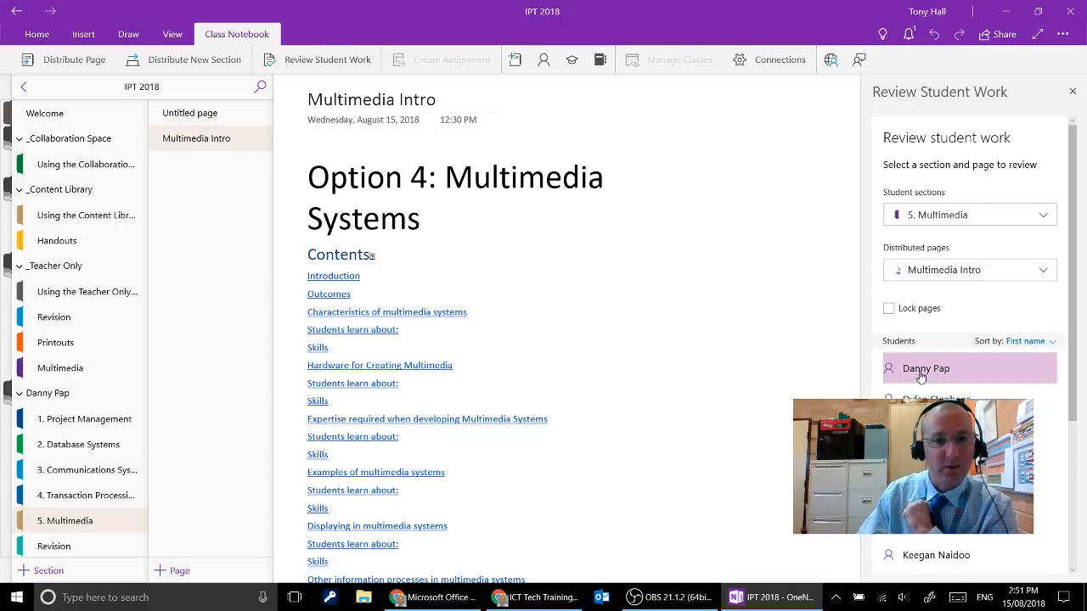
pyautogui.click(923, 403)
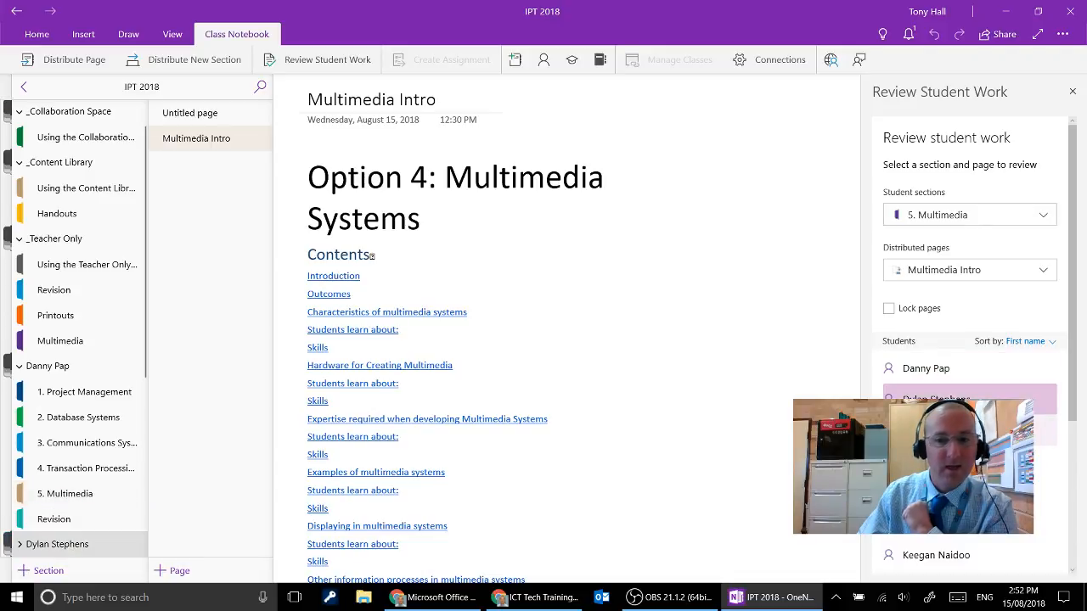
pyautogui.click(923, 430)
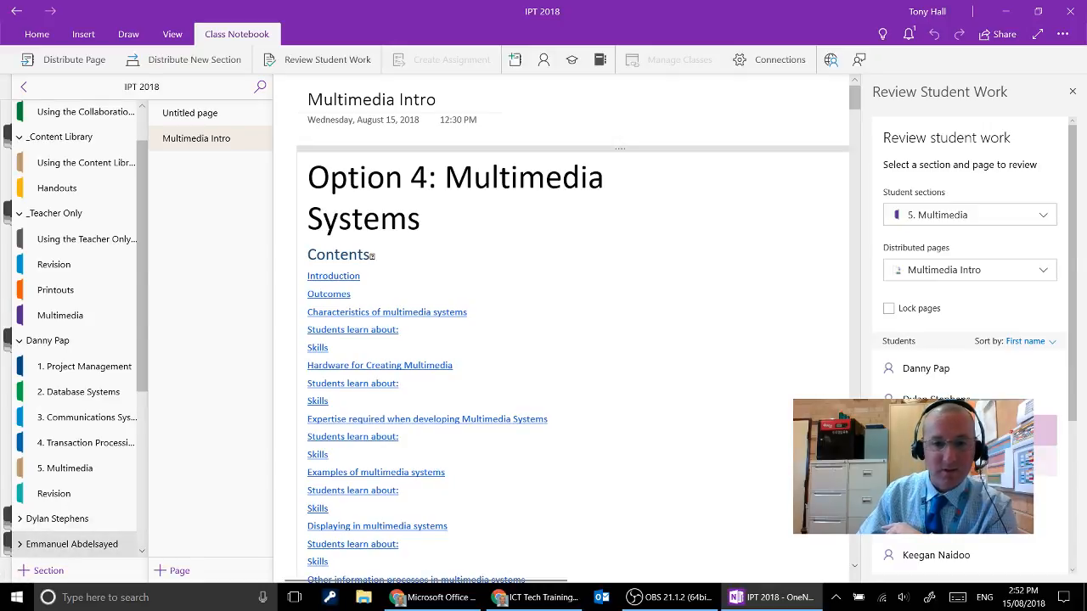
pyautogui.click(938, 462)
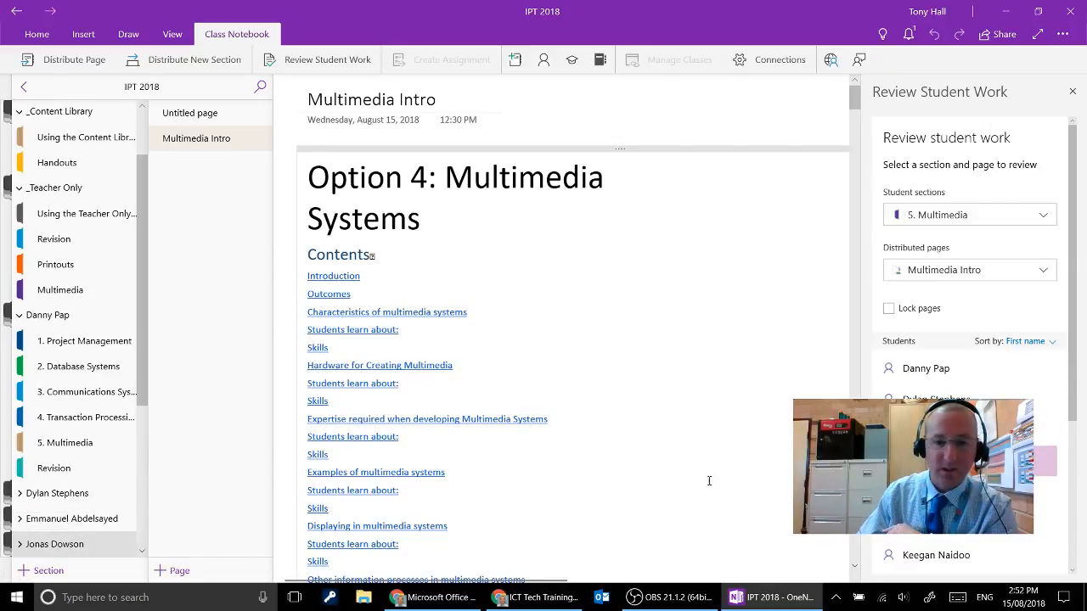
pyautogui.click(938, 493)
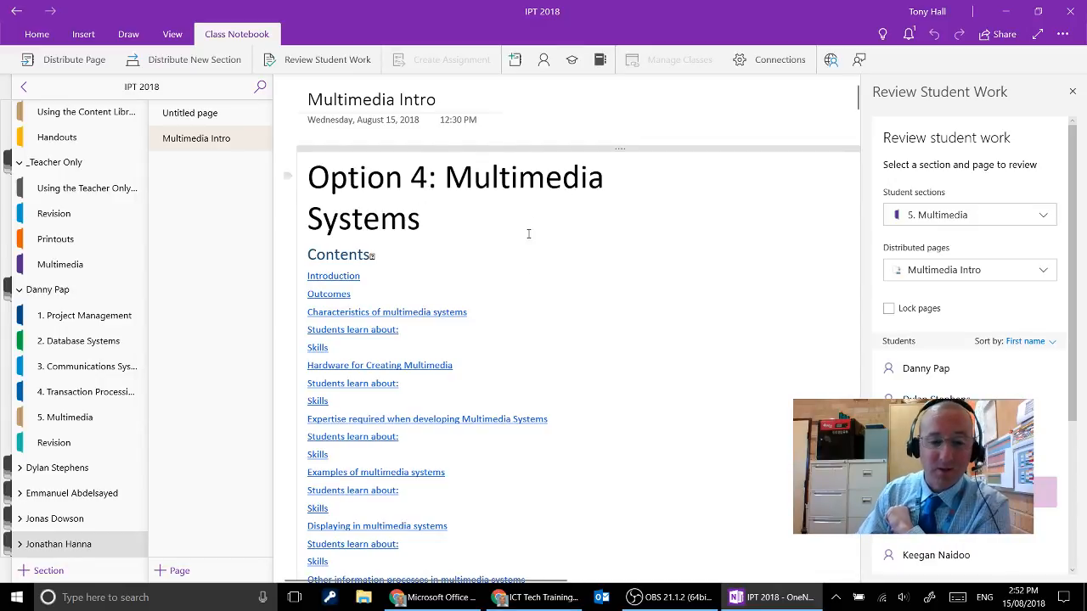
pyautogui.scroll(-5, 561, 319)
pyautogui.scroll(6, 563, 326)
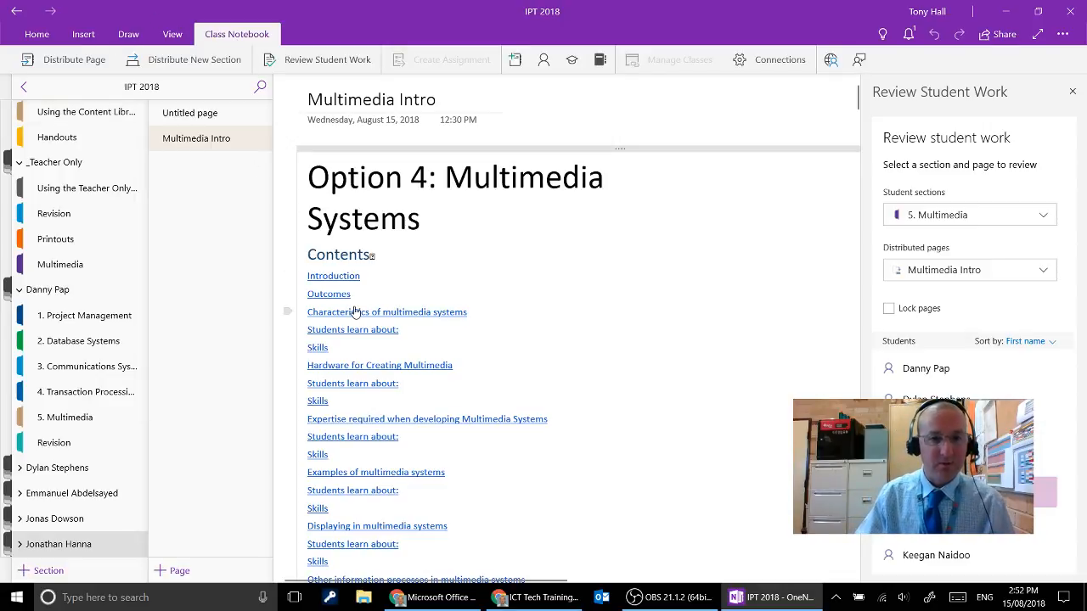
# Switch to Office 365 in Chrome, open Class Notebook, and start creating a class notebook named "IST", continuing to the notebook overview
pyautogui.click(422, 597)
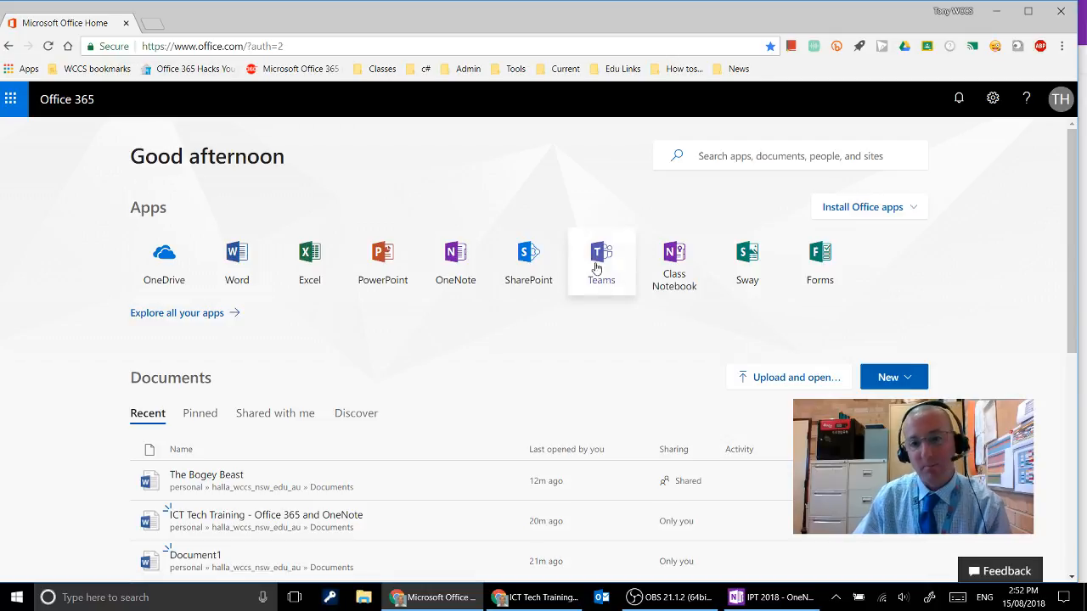
pyautogui.click(674, 263)
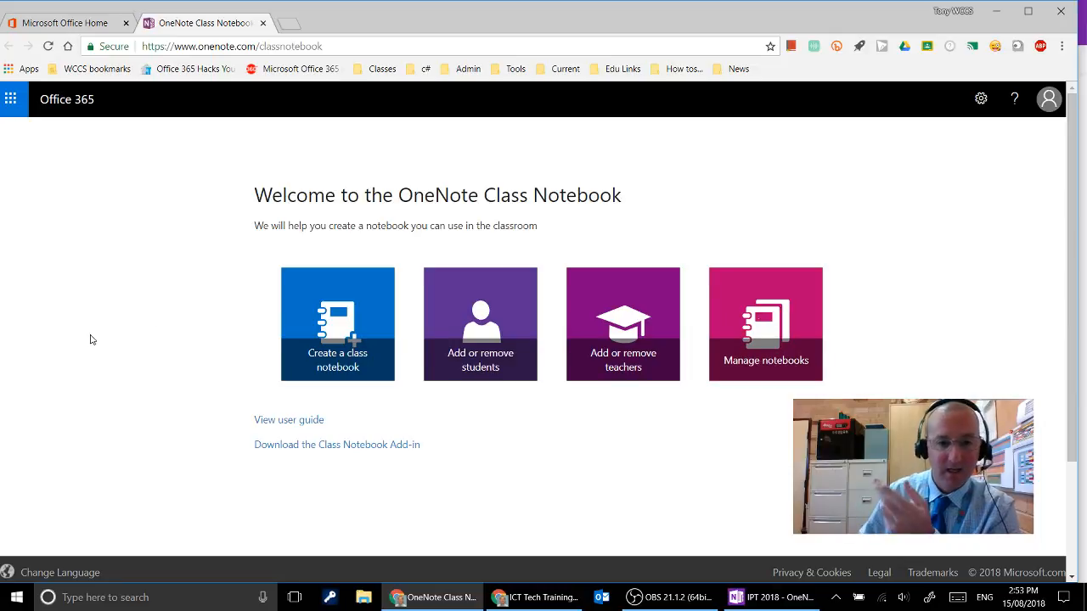
pyautogui.click(289, 339)
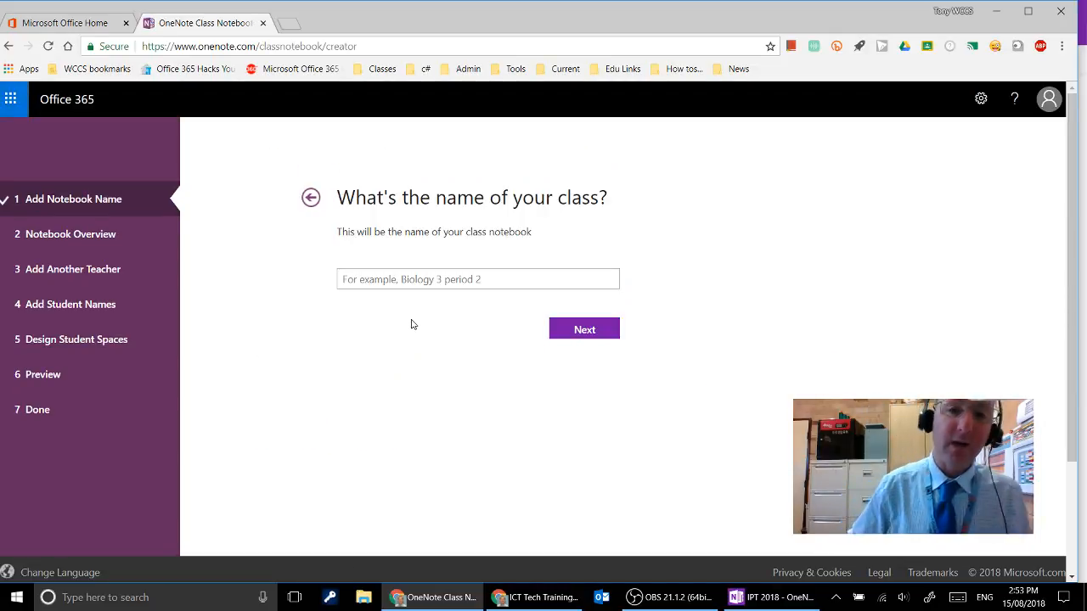
pyautogui.click(429, 281)
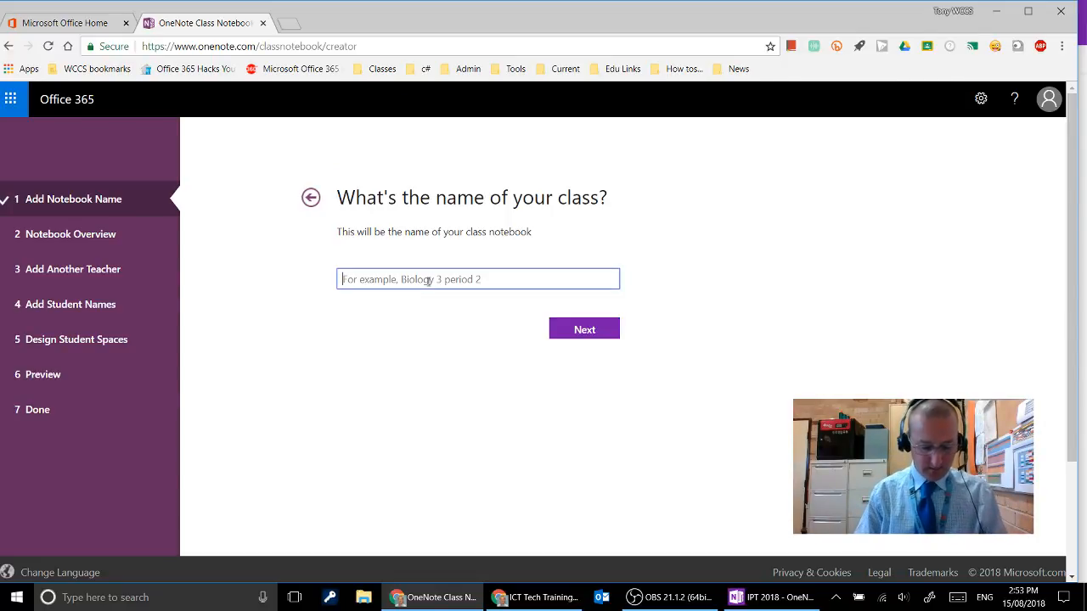
pyautogui.write('IST')
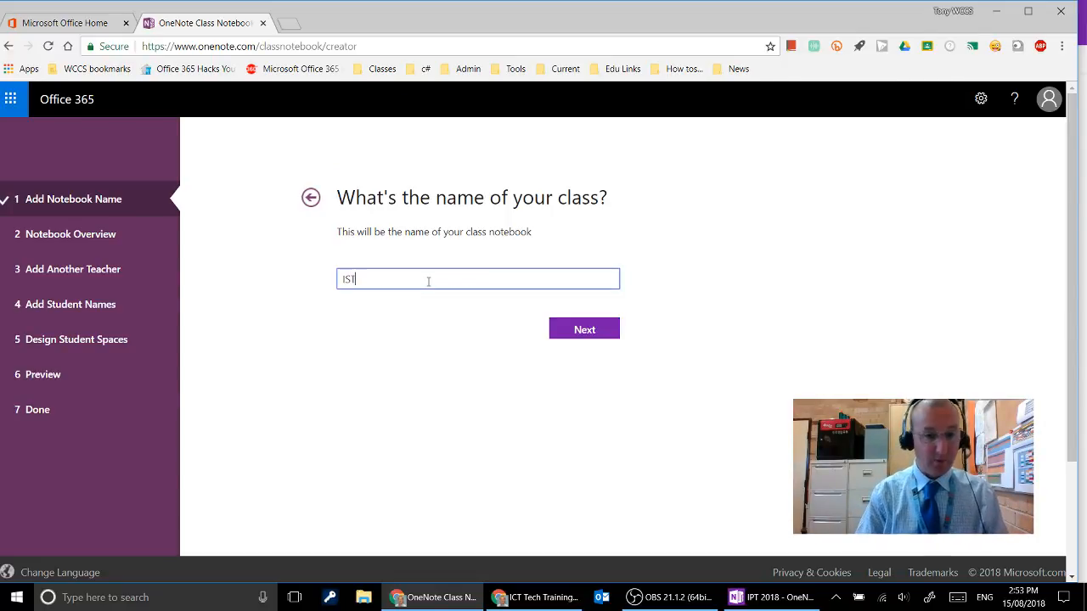
pyautogui.click(598, 330)
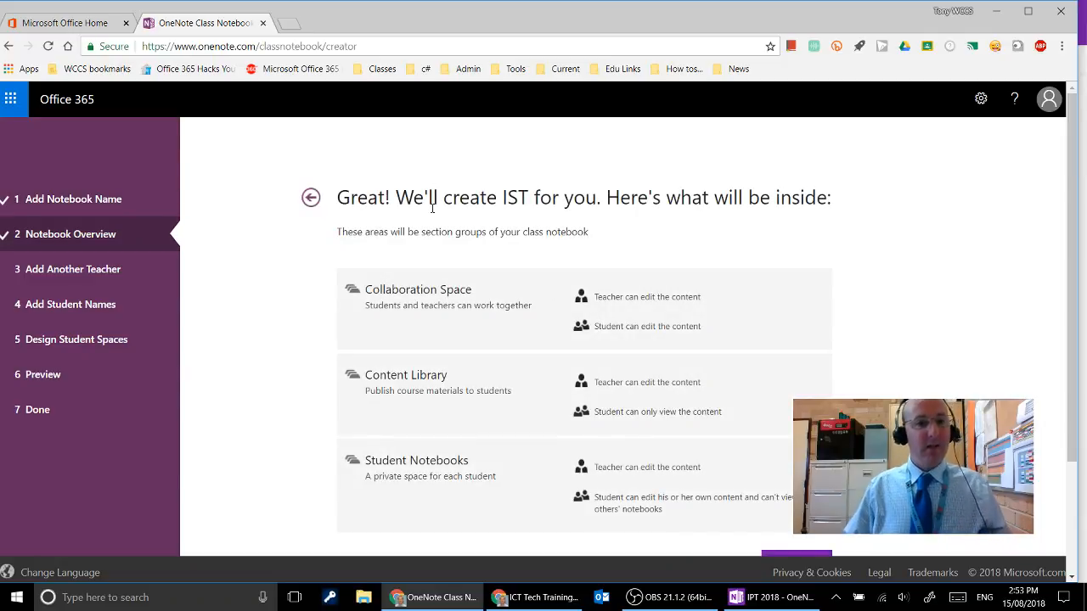
# Review the IST notebook's section groups and permissions, and continue past the optional teacher stage without adding another teacher
pyautogui.scroll(-2, 439, 220)
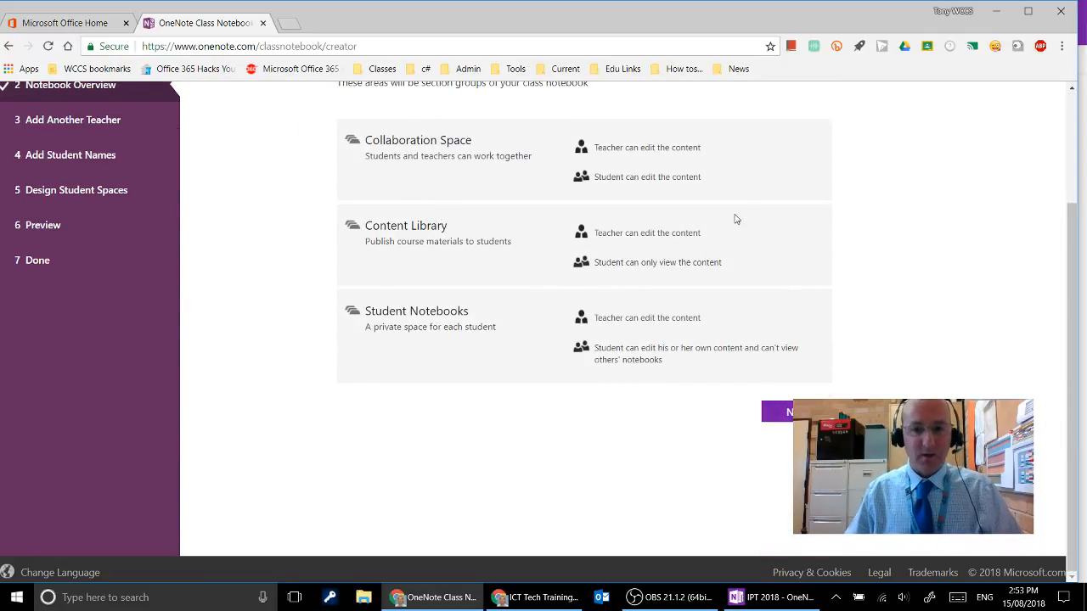
pyautogui.scroll(2, 434, 199)
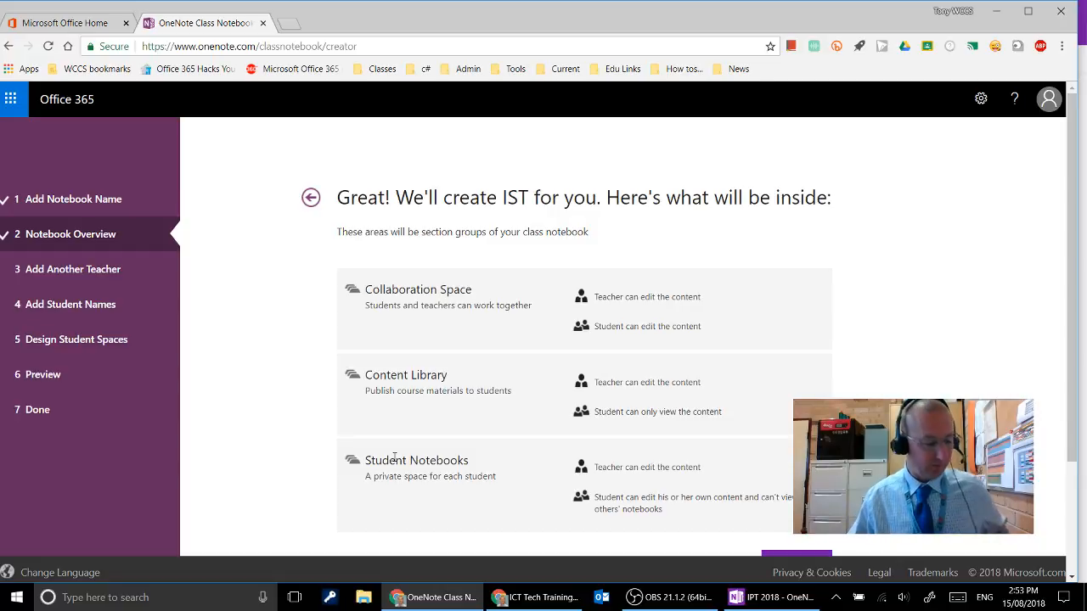
pyautogui.scroll(-2, 475, 533)
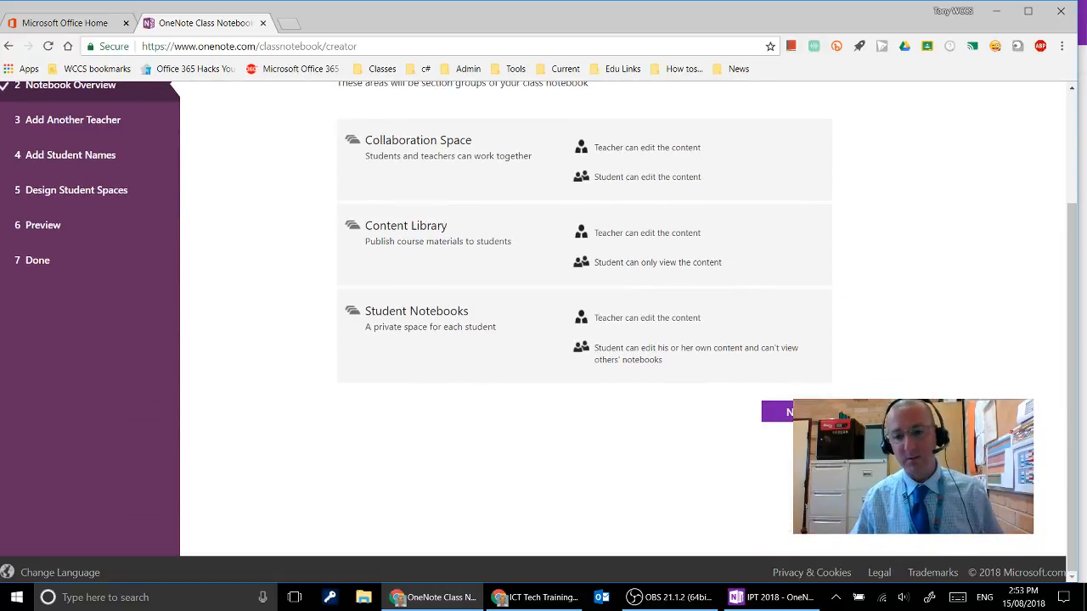
pyautogui.click(773, 414)
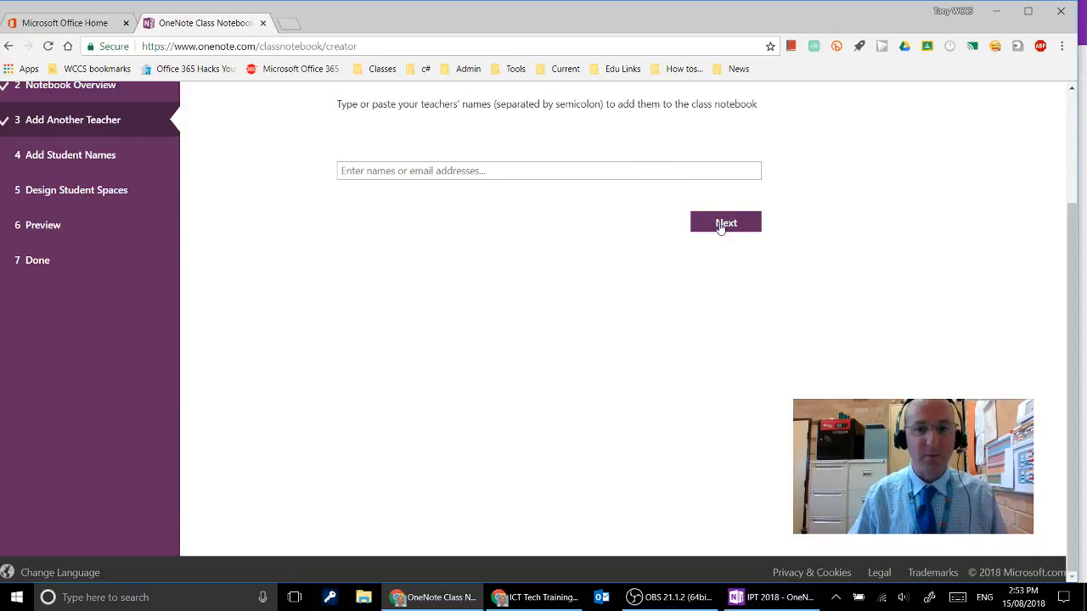
pyautogui.scroll(2, 85, 255)
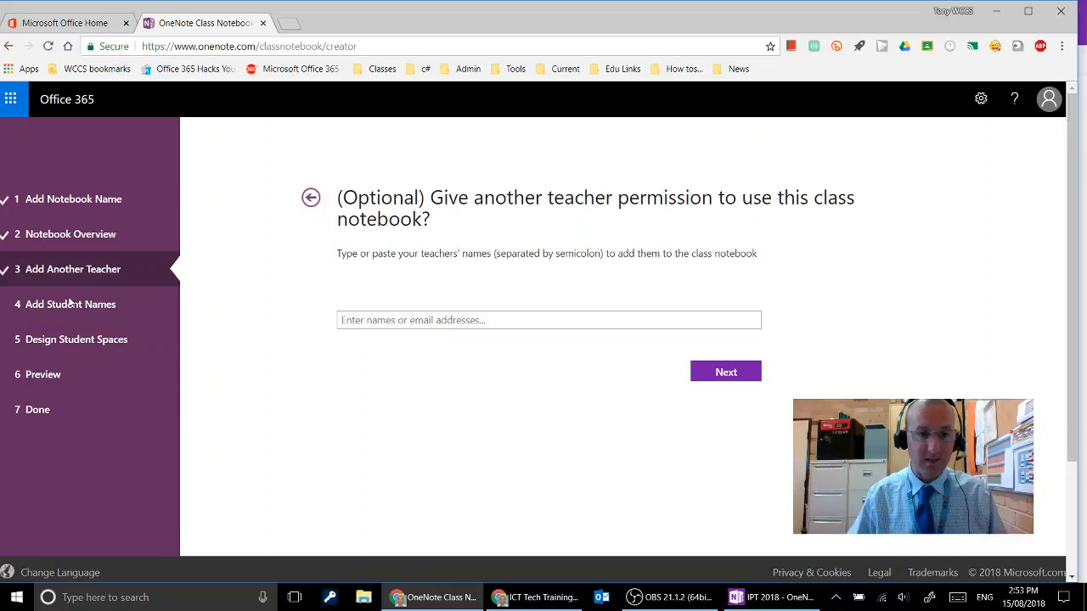
pyautogui.click(718, 374)
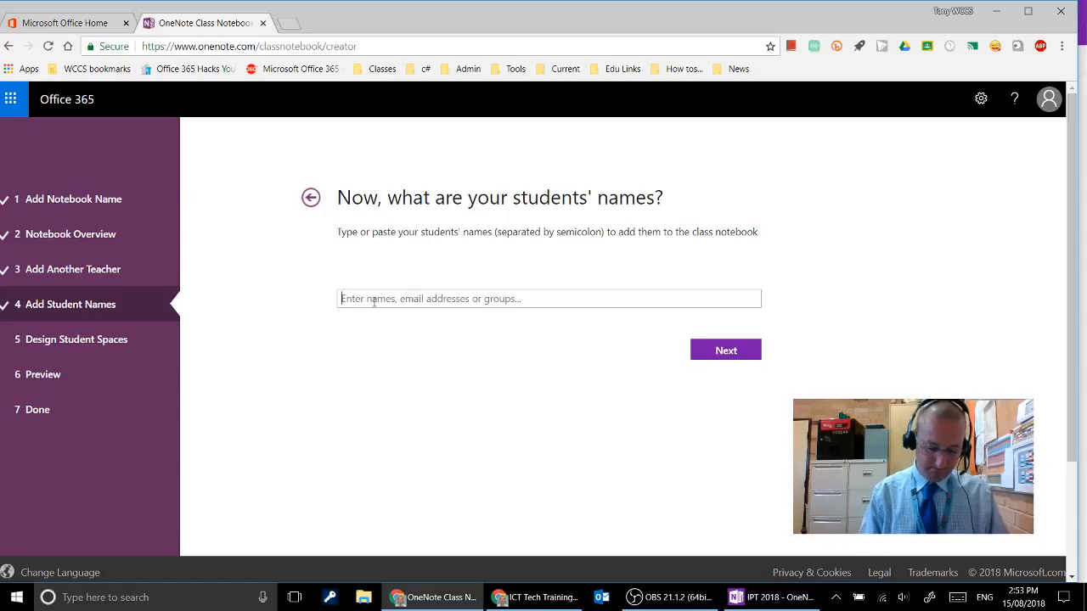
# Look up one student by surname, add the matching person to the class notebook, and continue to the student space design
pyautogui.write('ha')
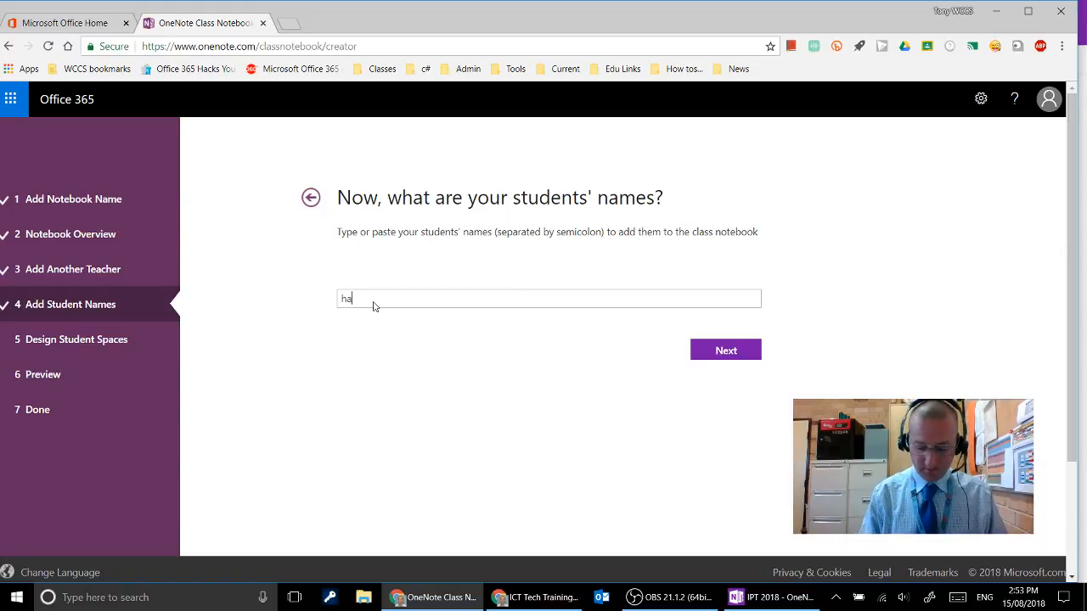
pyautogui.write('lla')
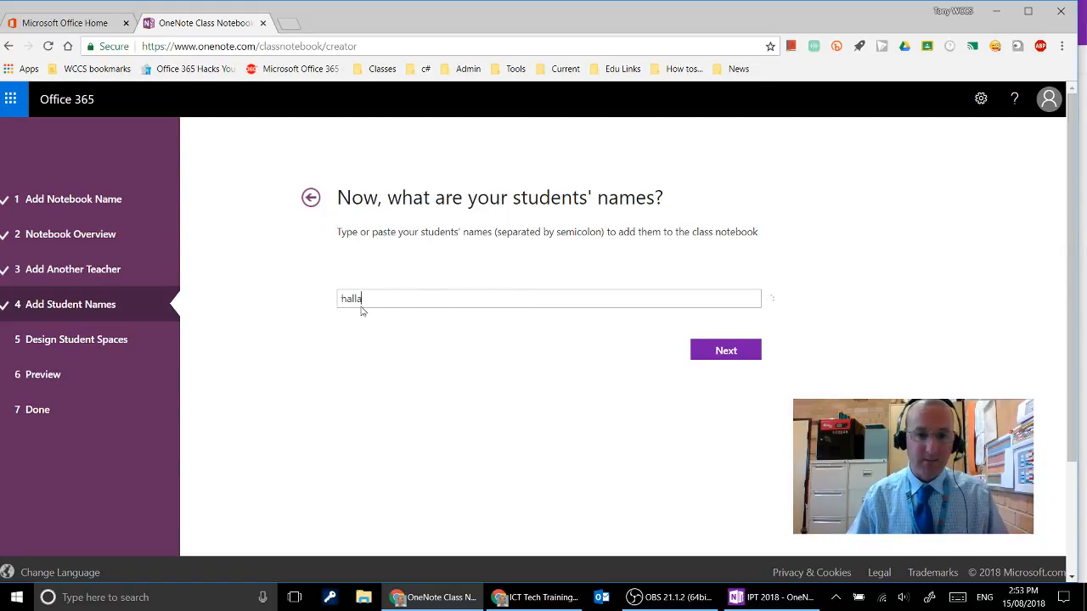
pyautogui.press('BackSpace')
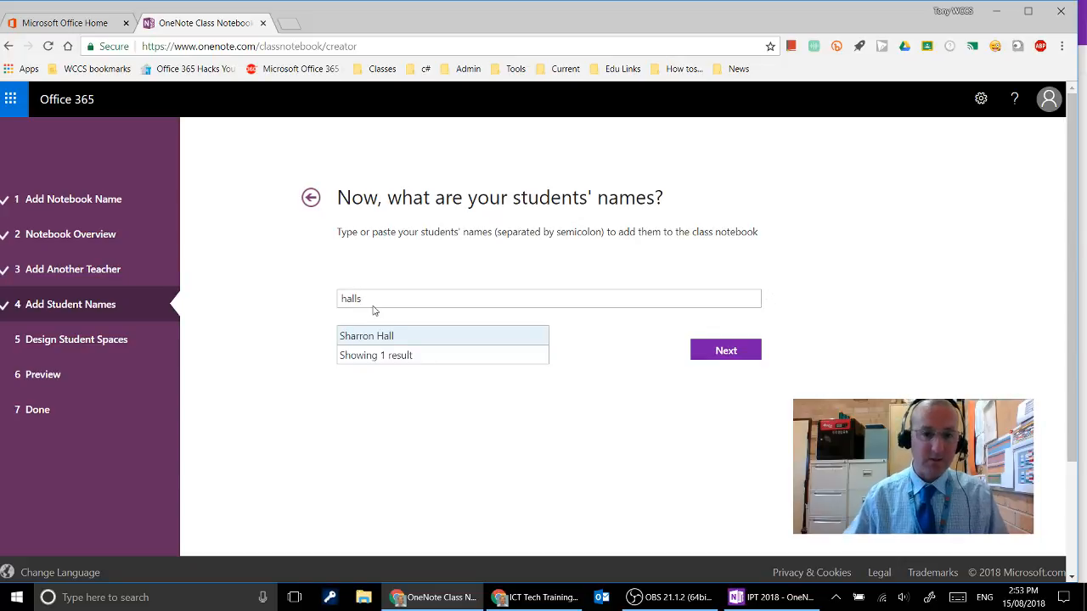
pyautogui.click(378, 343)
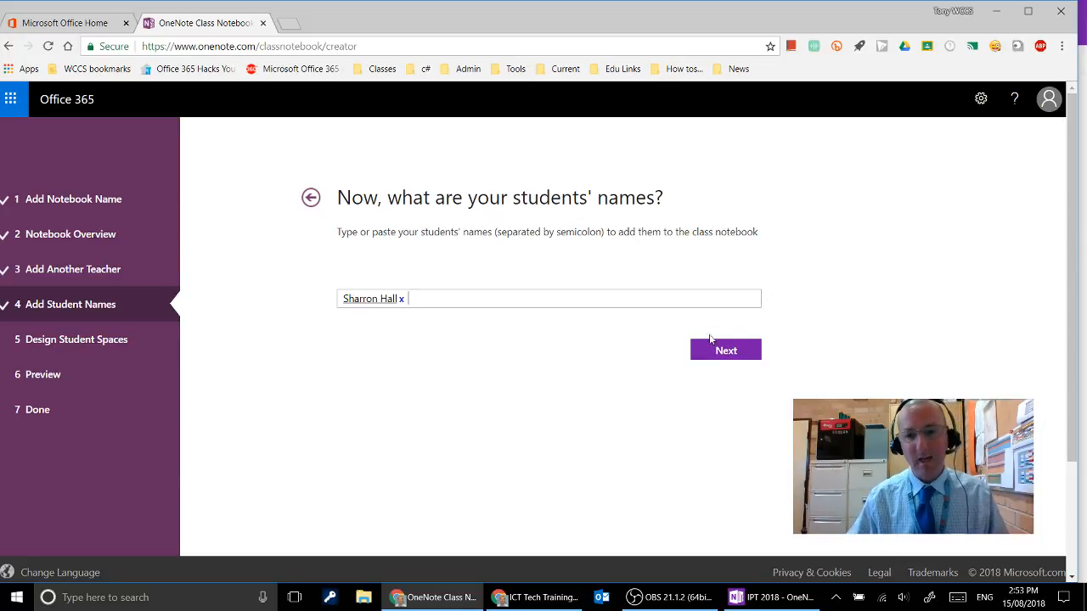
pyautogui.click(740, 353)
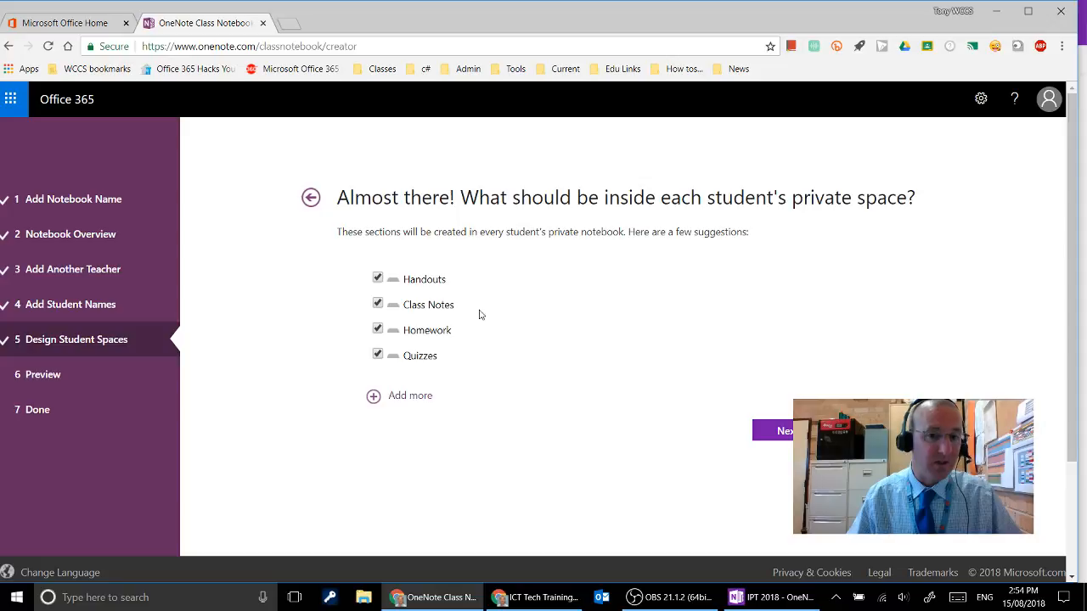
# Deselect the suggested Handouts, Class Notes, Homework and Quizzes sections for the students' private spaces
pyautogui.click(378, 280)
pyautogui.click(378, 304)
pyautogui.click(379, 331)
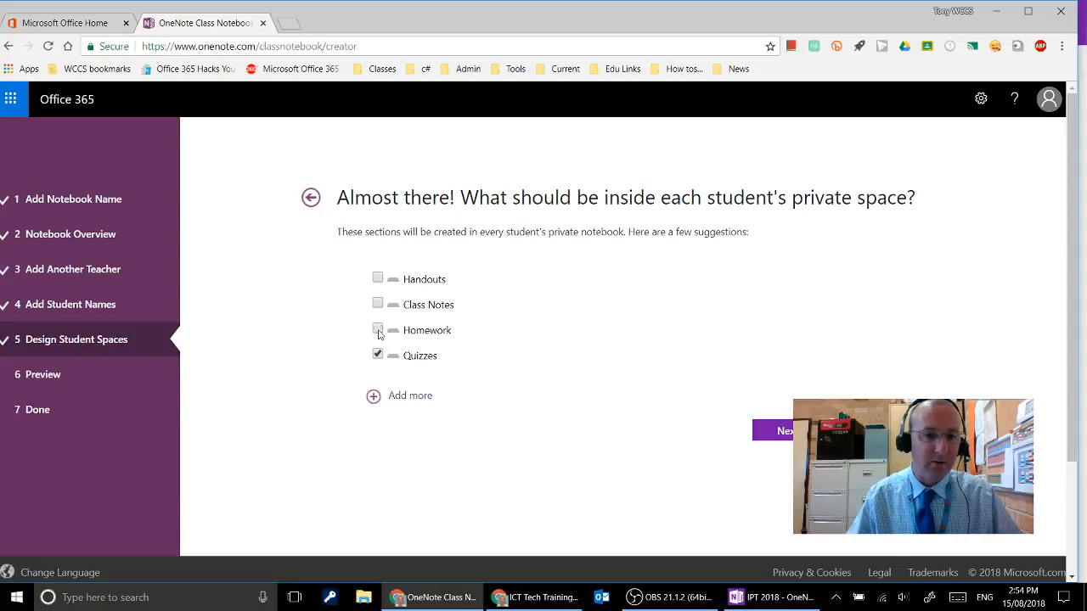
# Add the custom student sections "Robotics" and "Software Coding", and continue to the notebook preview
pyautogui.click(406, 396)
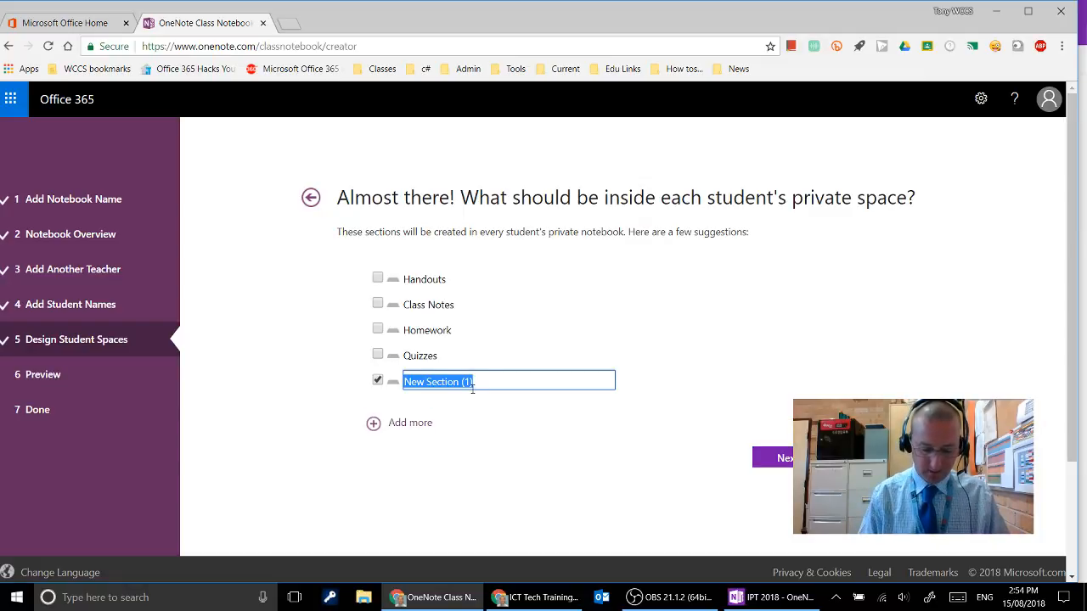
pyautogui.write('Robot')
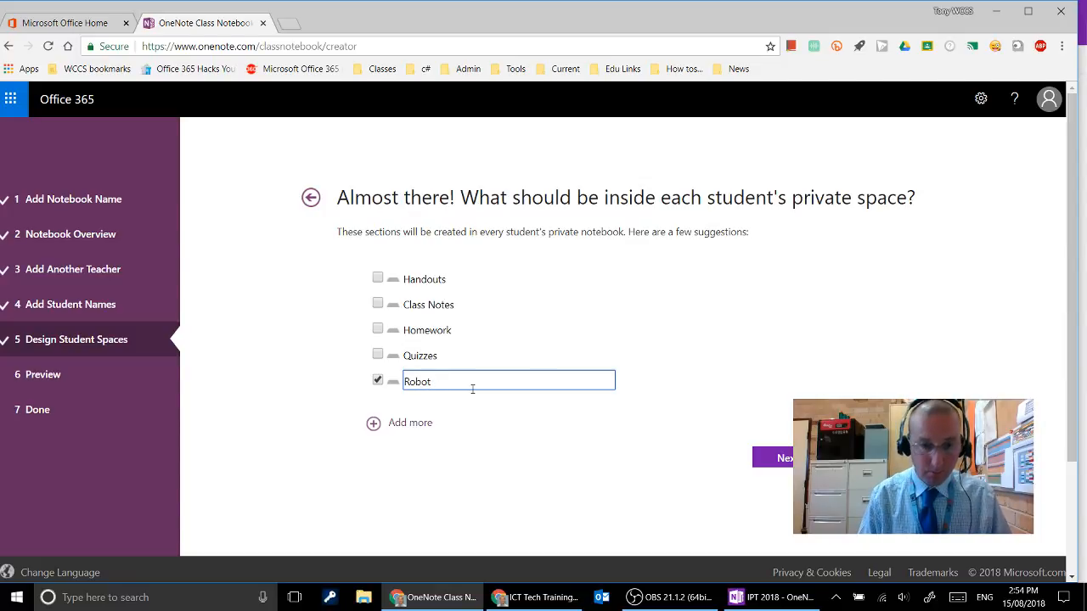
pyautogui.write('oics')
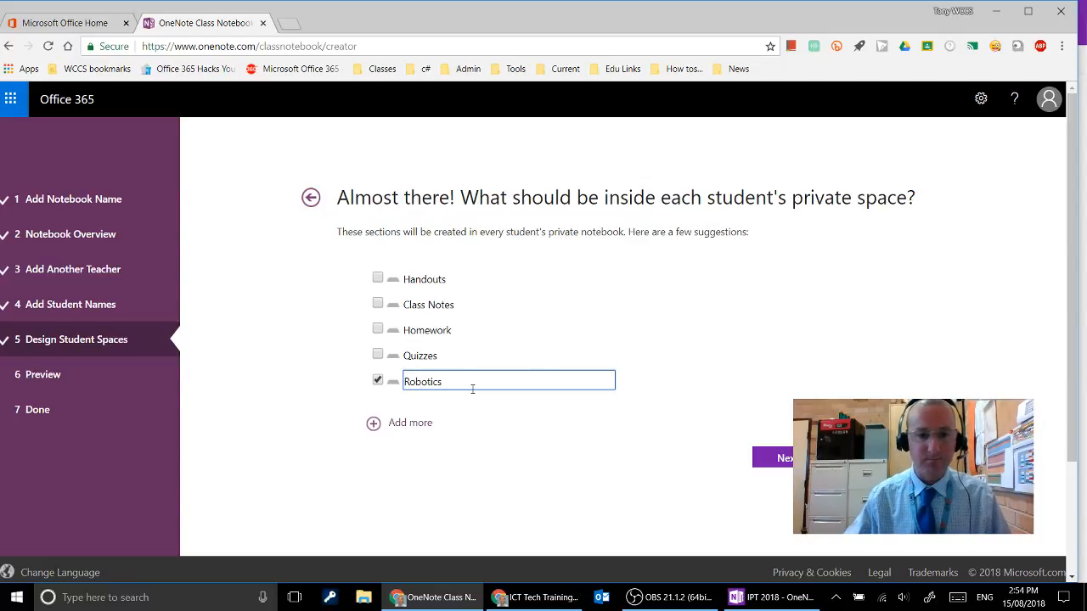
pyautogui.click(401, 424)
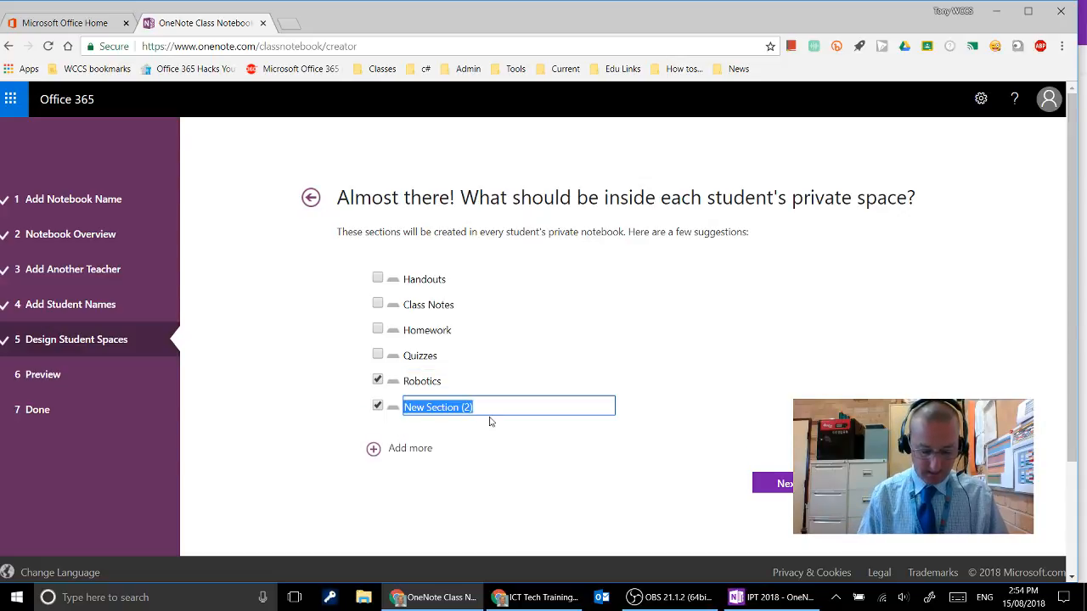
pyautogui.write('Software ')
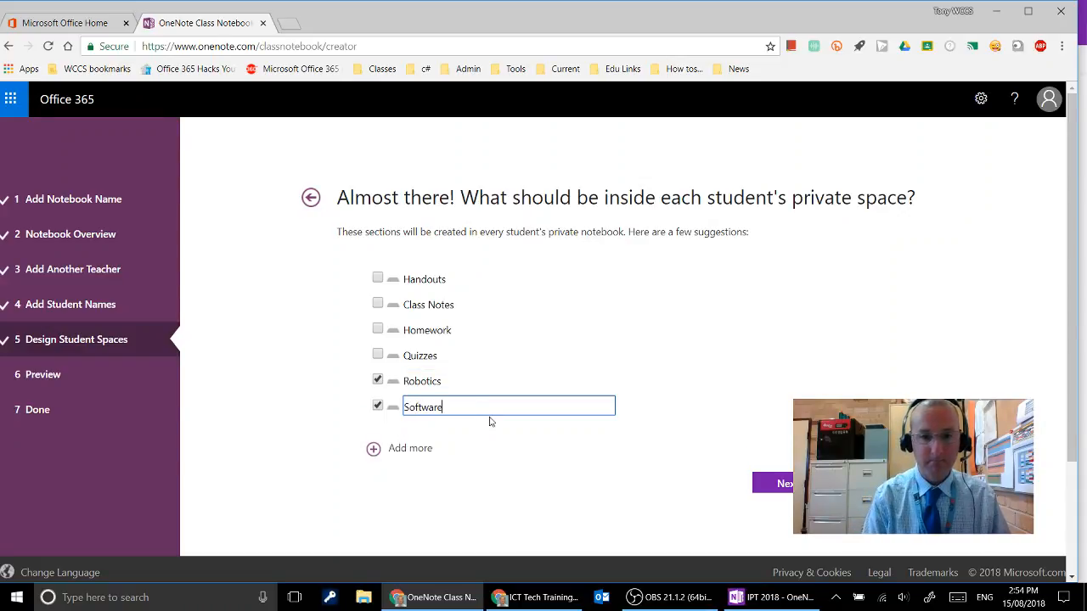
pyautogui.write('Coding')
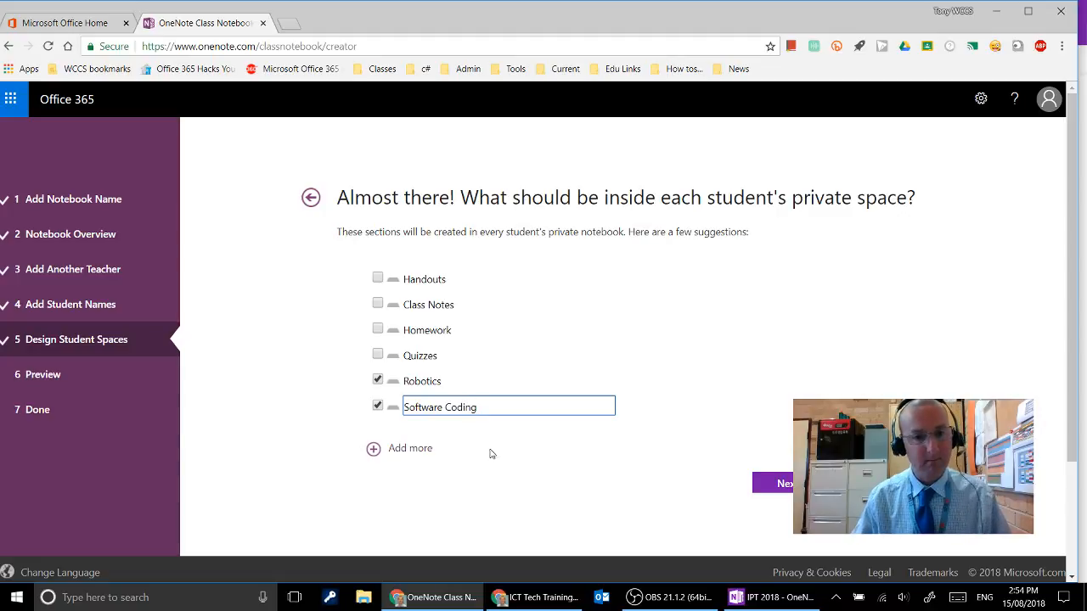
pyautogui.click(497, 451)
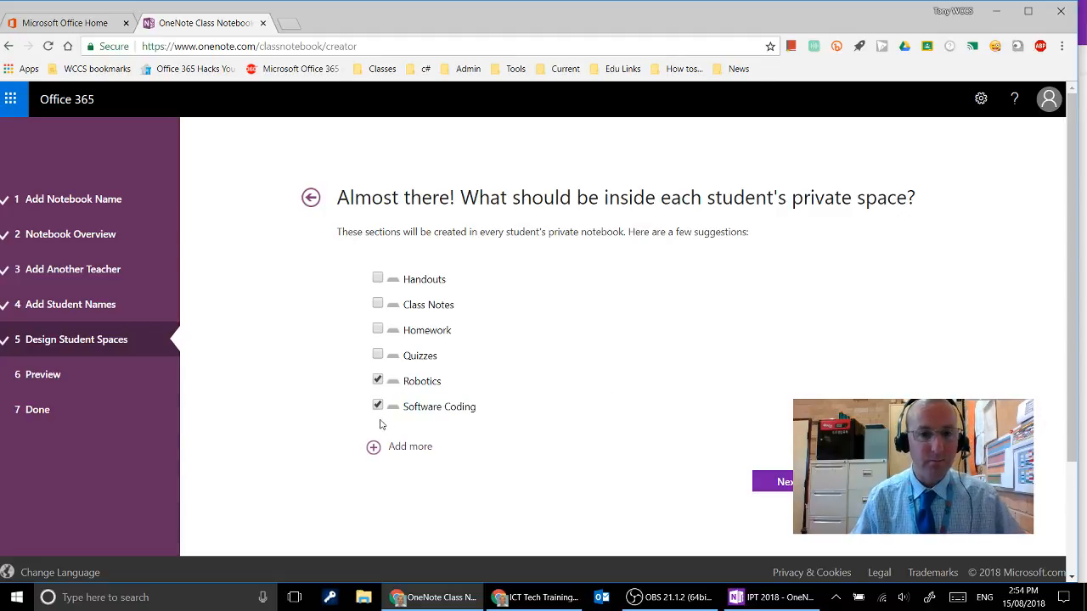
pyautogui.click(778, 489)
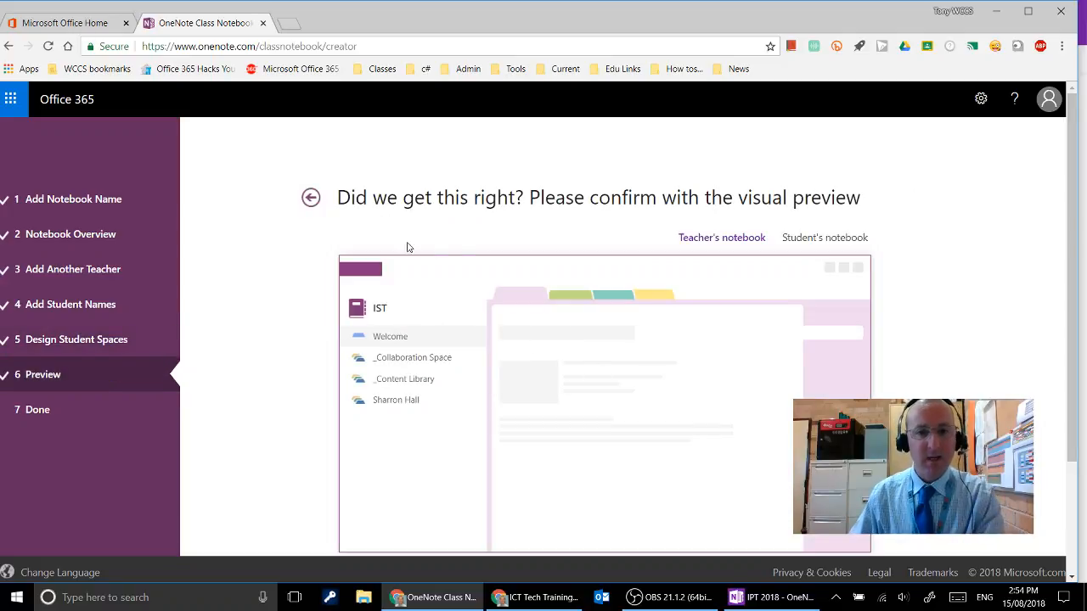
# Examine the IST notebook preview in the teacher's version and in the student's version, including the student's private sections
pyautogui.scroll(-2, 529, 218)
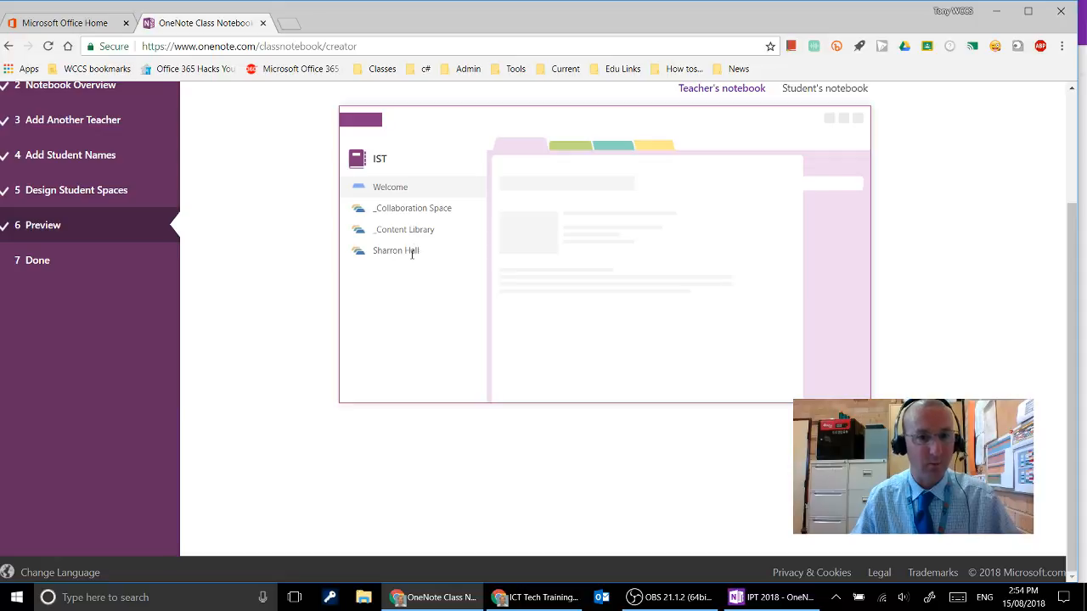
pyautogui.click(813, 90)
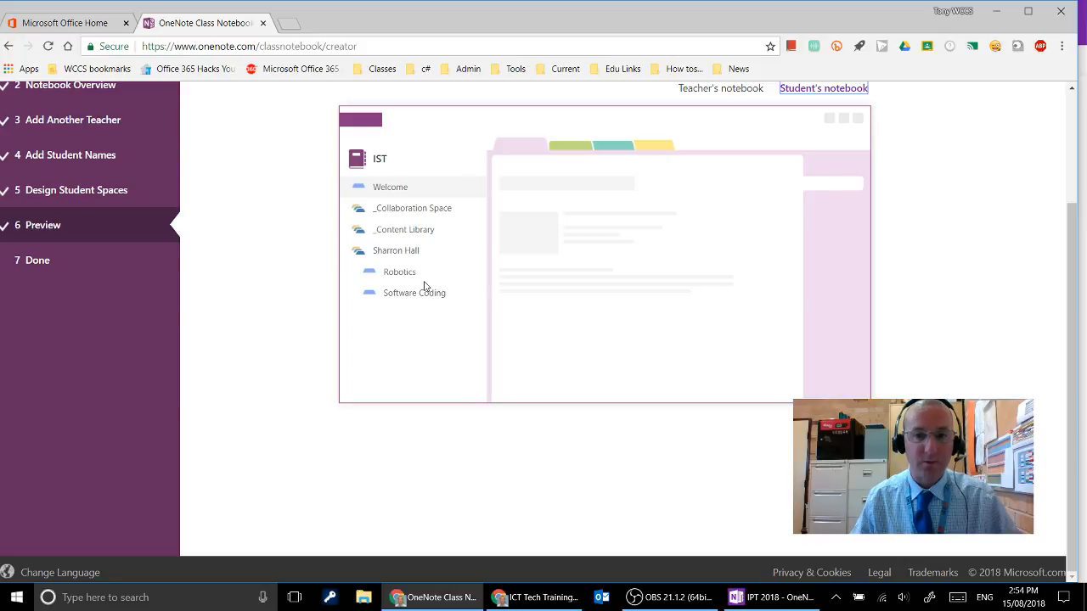
pyautogui.scroll(2, 526, 297)
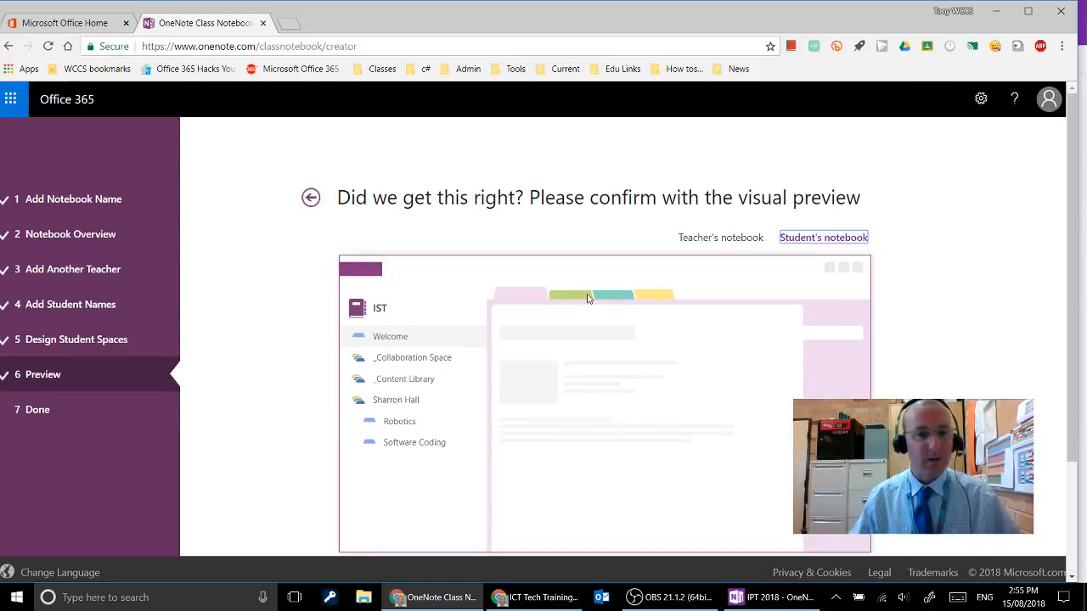
pyautogui.scroll(-2, 586, 298)
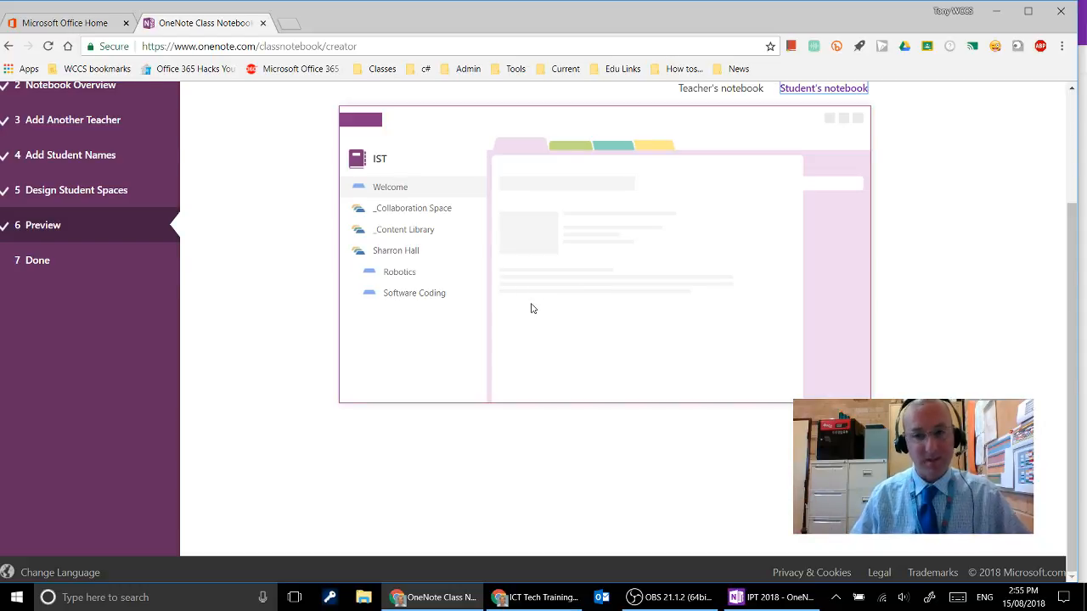
pyautogui.scroll(2, 512, 267)
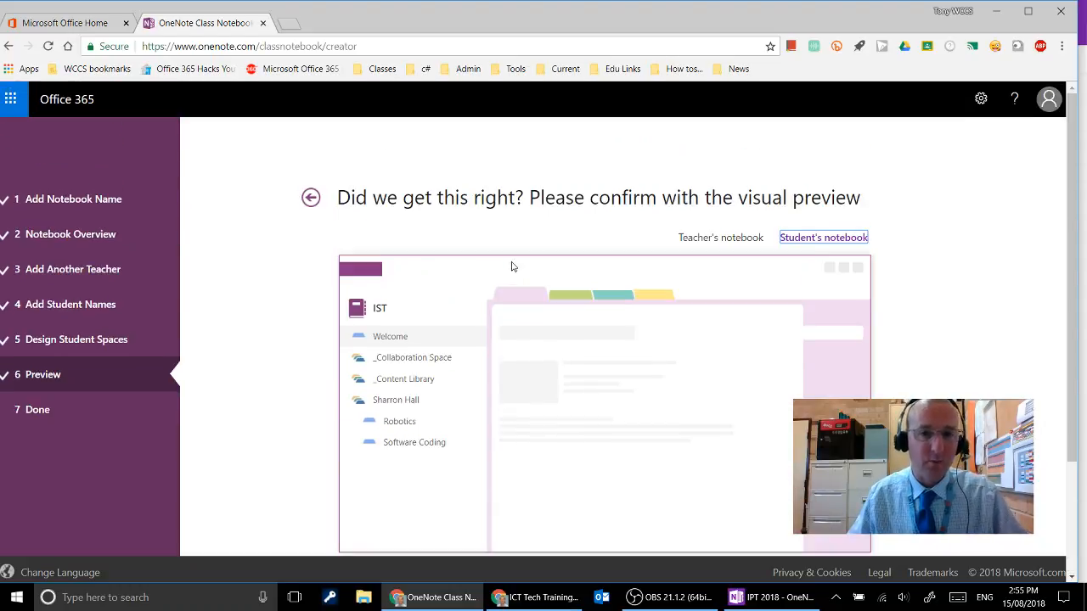